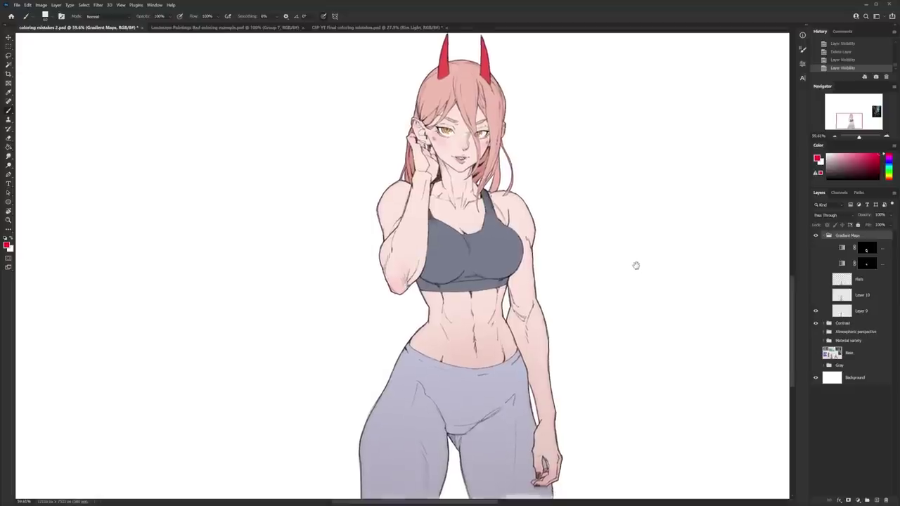
Replace the pale flat-coloured sketch of the horned woman with the grayscale shading by showing Layer 10 and hiding the layer below it.
{"action": "left_click_drag", "start_coordinate": [635, 267], "coordinate": [594, 280]}
{"action": "left_click_drag", "start_coordinate": [439, 182], "coordinate": [467, 244]}
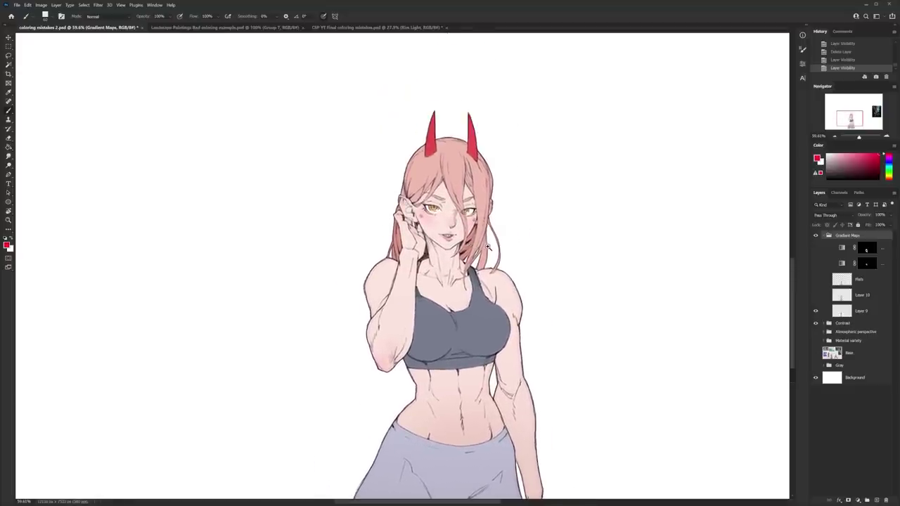
{"action": "left_click_drag", "start_coordinate": [489, 246], "coordinate": [496, 272]}
{"action": "left_click_drag", "start_coordinate": [552, 302], "coordinate": [523, 291]}
{"action": "left_click_drag", "start_coordinate": [580, 348], "coordinate": [544, 269]}
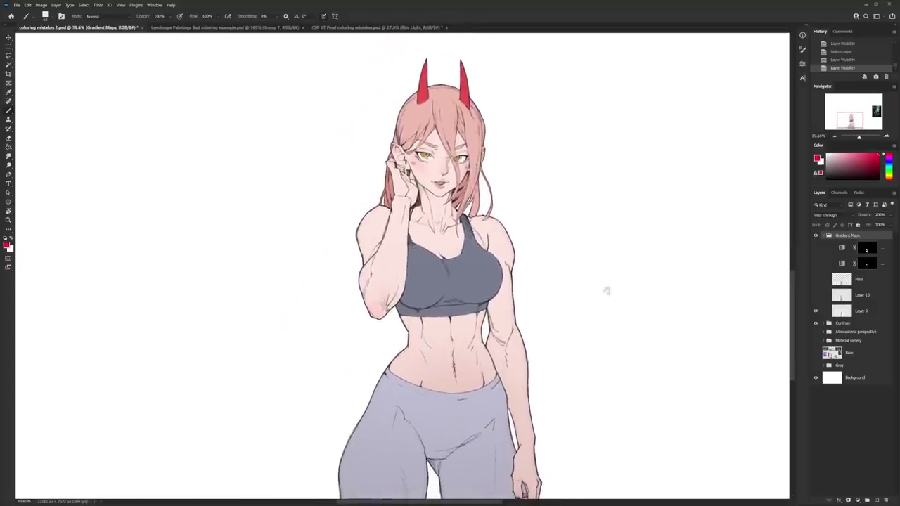
{"action": "left_click", "coordinate": [816, 295]}
{"action": "left_click", "coordinate": [816, 311]}
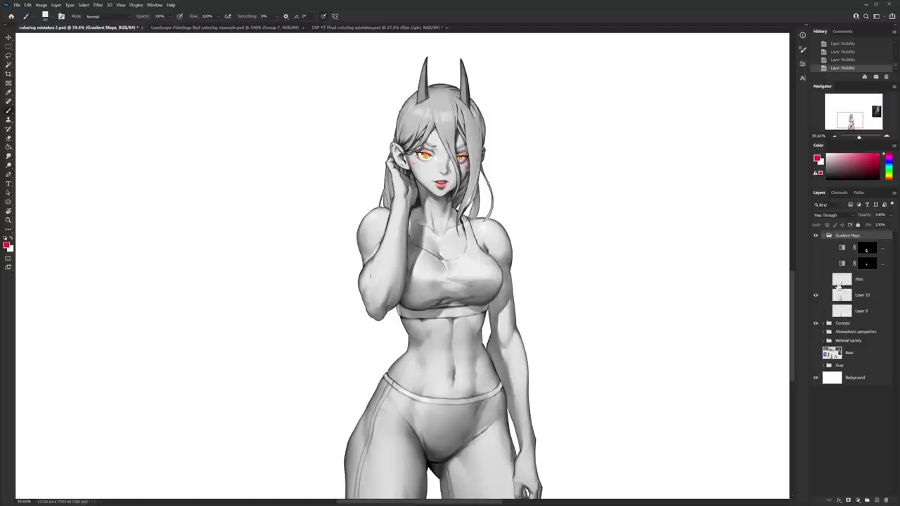
Show the Flats layer over the grayscale figure, inspect its blend mode and compare the figure with and without it.
{"action": "left_click", "coordinate": [856, 283]}
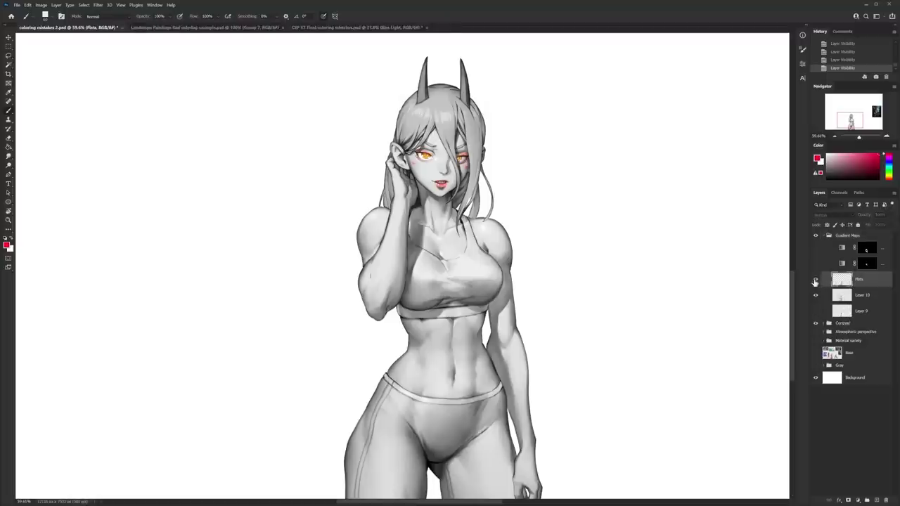
{"action": "left_click", "coordinate": [816, 279]}
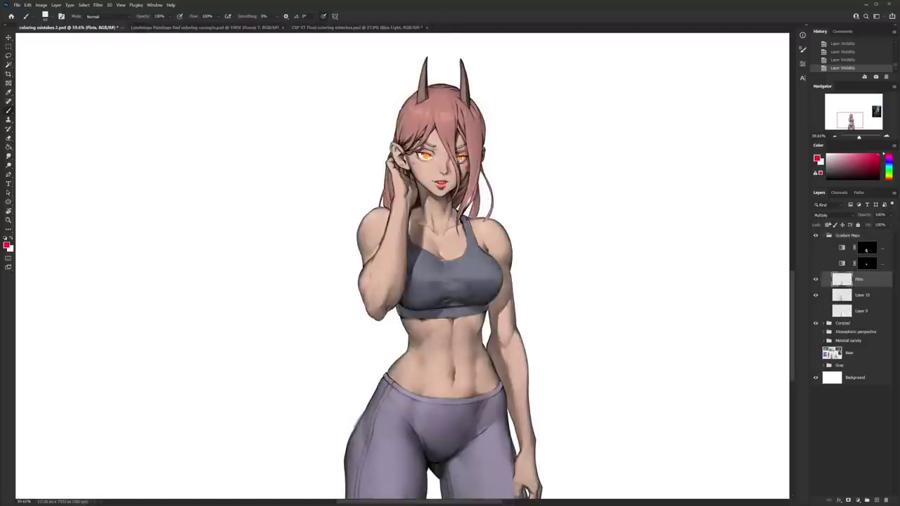
{"action": "left_click", "coordinate": [832, 217]}
{"action": "left_click", "coordinate": [834, 219]}
{"action": "left_click", "coordinate": [816, 280]}
{"action": "left_click", "coordinate": [816, 280]}
Try a Color Balance shift of +13 red and +52 blue on the midtones of Layer 10.
{"action": "key", "text": "ctrl+b"}
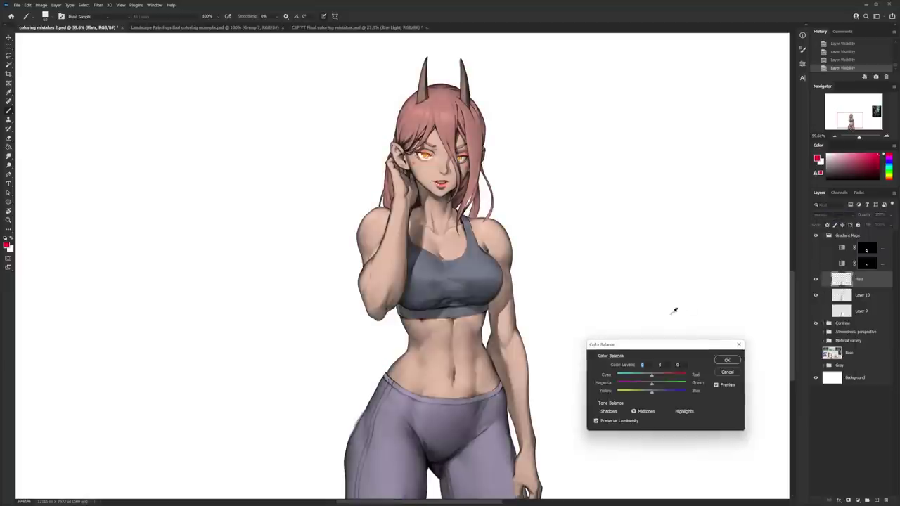
{"action": "key", "text": "Escape"}
{"action": "left_click", "coordinate": [851, 295]}
{"action": "key", "text": "ctrl+b"}
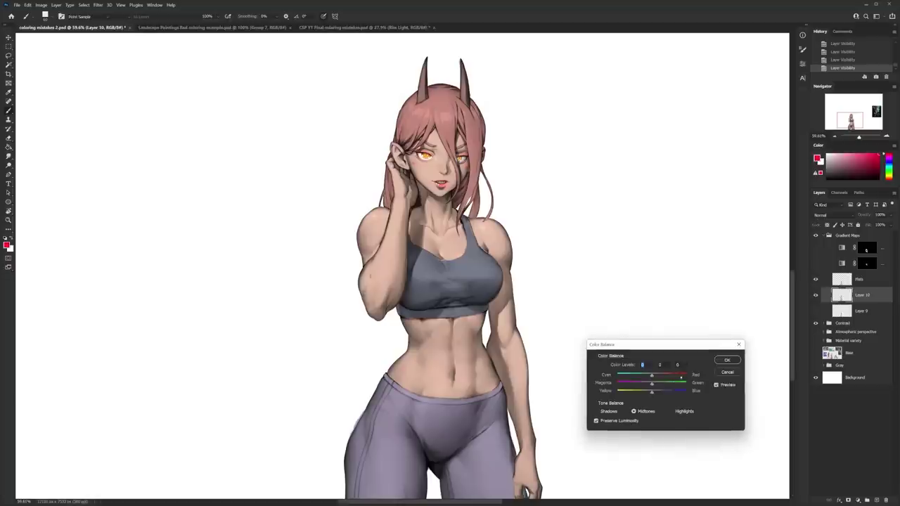
{"action": "left_click_drag", "start_coordinate": [651, 391], "coordinate": [668, 378]}
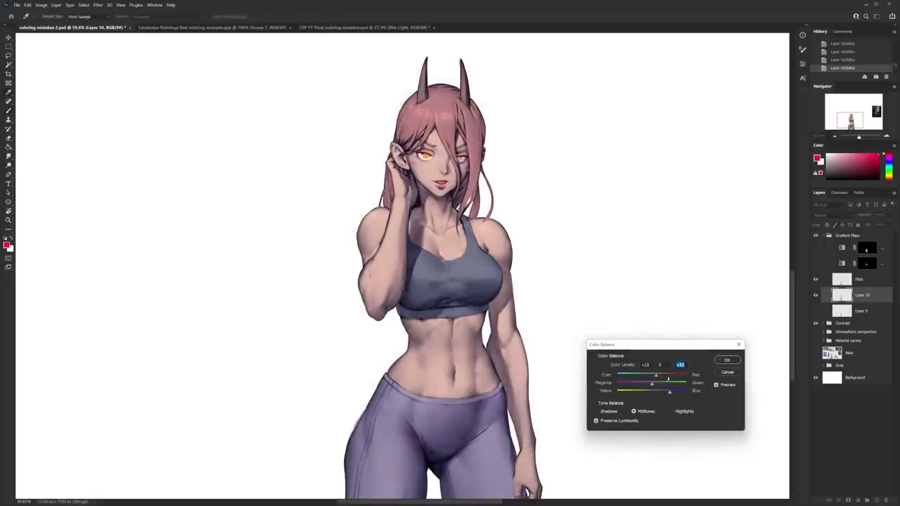
{"action": "left_click", "coordinate": [727, 372]}
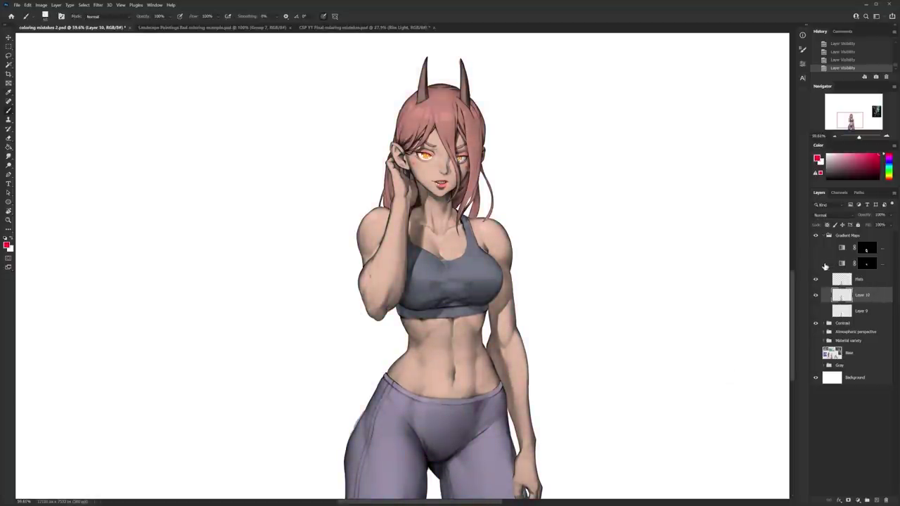
Show the hair and skin gradient map layers, comparing the figure with and without them.
{"action": "left_click", "coordinate": [816, 263]}
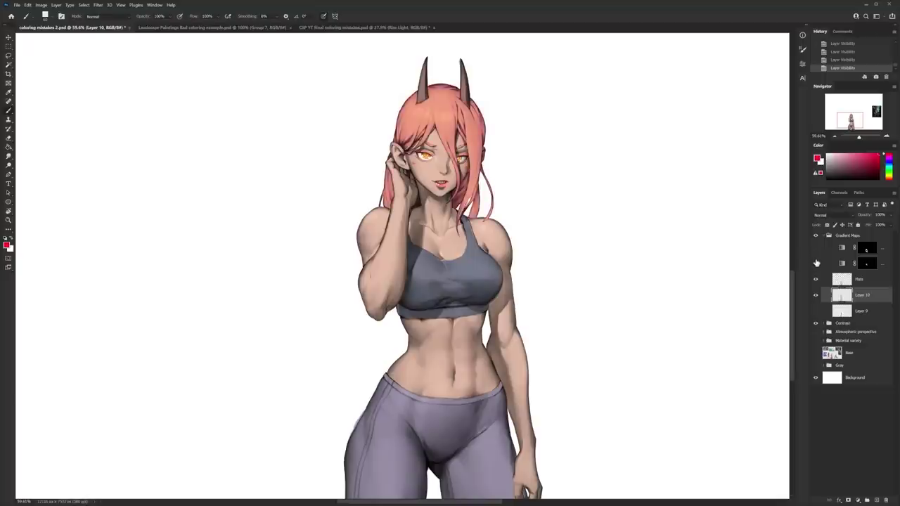
{"action": "left_click", "coordinate": [816, 263]}
{"action": "left_click", "coordinate": [816, 262]}
{"action": "left_click", "coordinate": [816, 248]}
{"action": "left_click", "coordinate": [816, 250]}
{"action": "left_click", "coordinate": [815, 250]}
Open the skin gradient map's gradient for editing, enlarge the Gradient Editor and expand the Untitled Gradients presets.
{"action": "double_click", "coordinate": [842, 251]}
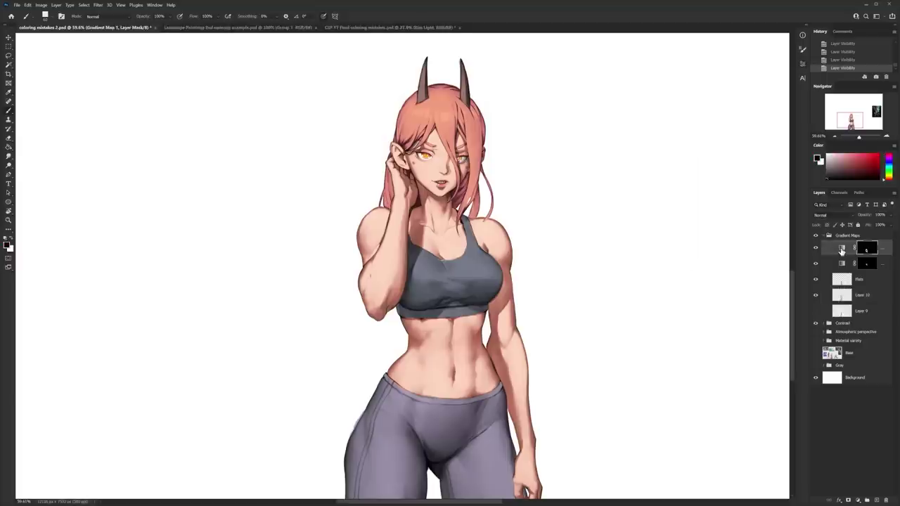
{"action": "left_click", "coordinate": [730, 91]}
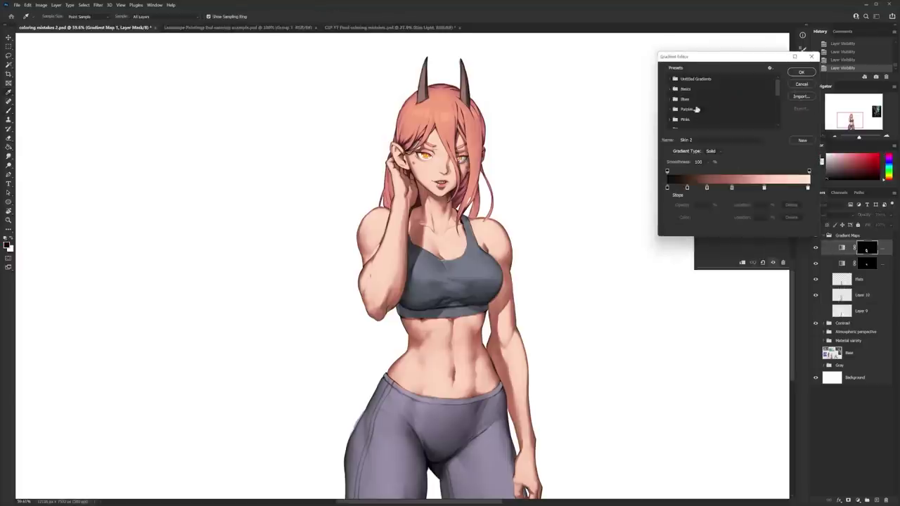
{"action": "left_click_drag", "start_coordinate": [703, 57], "coordinate": [585, 58]}
{"action": "left_click_drag", "start_coordinate": [700, 240], "coordinate": [820, 308]}
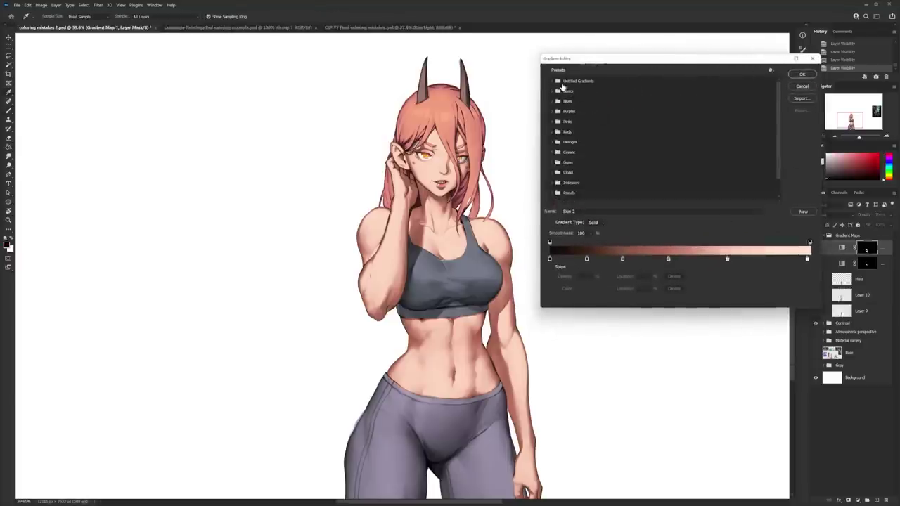
{"action": "left_click", "coordinate": [557, 81]}
Try moving the brown colour stop to location 37%, and preview the pale skin presets on the figure.
{"action": "left_click_drag", "start_coordinate": [623, 260], "coordinate": [646, 260]}
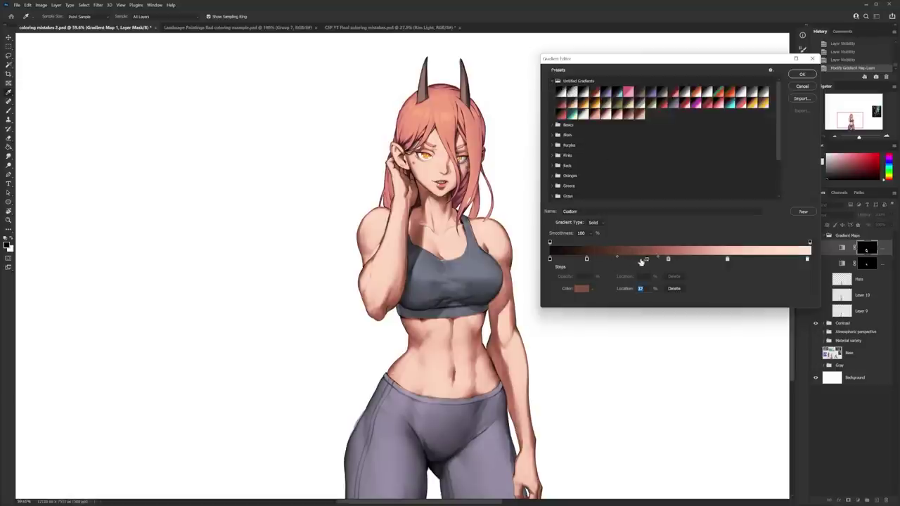
{"action": "left_click", "coordinate": [588, 115]}
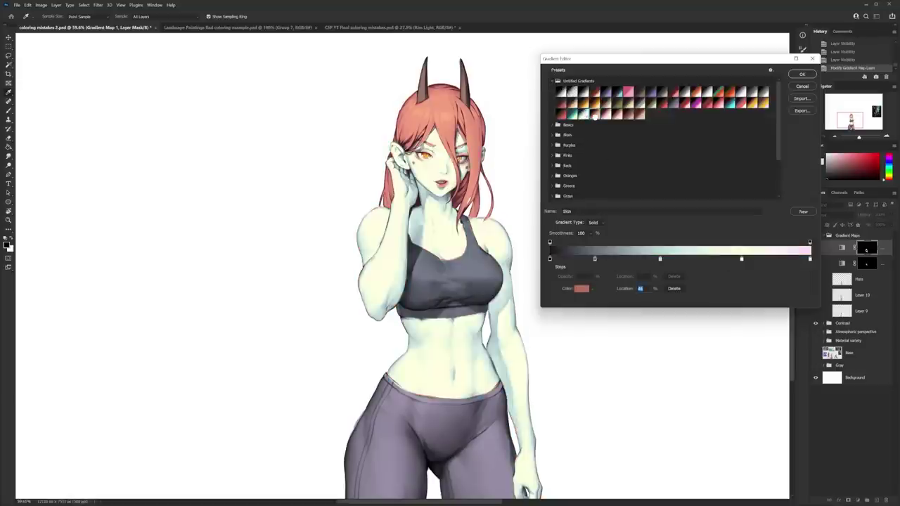
{"action": "left_click", "coordinate": [595, 118]}
{"action": "left_click", "coordinate": [607, 117]}
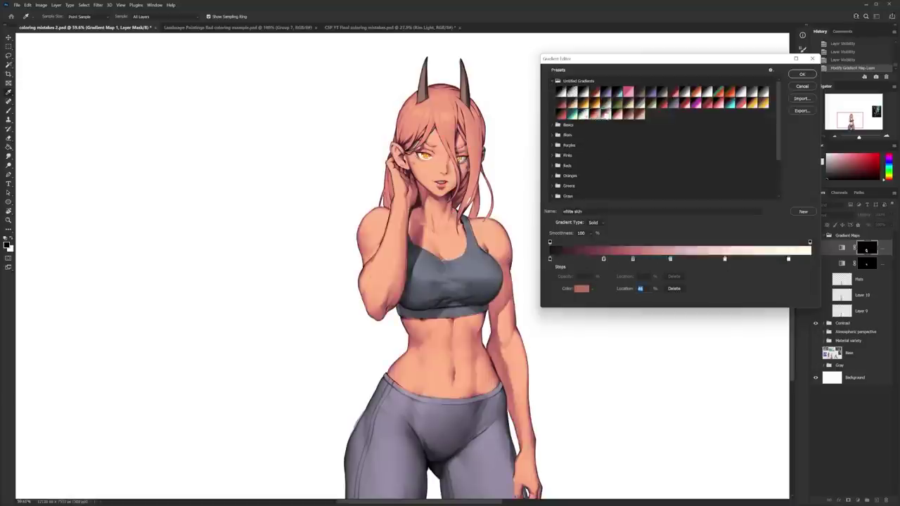
Preview the Skin 2 preset and the neighbouring lighter and darker skin gradients on the figure.
{"action": "left_click", "coordinate": [617, 116]}
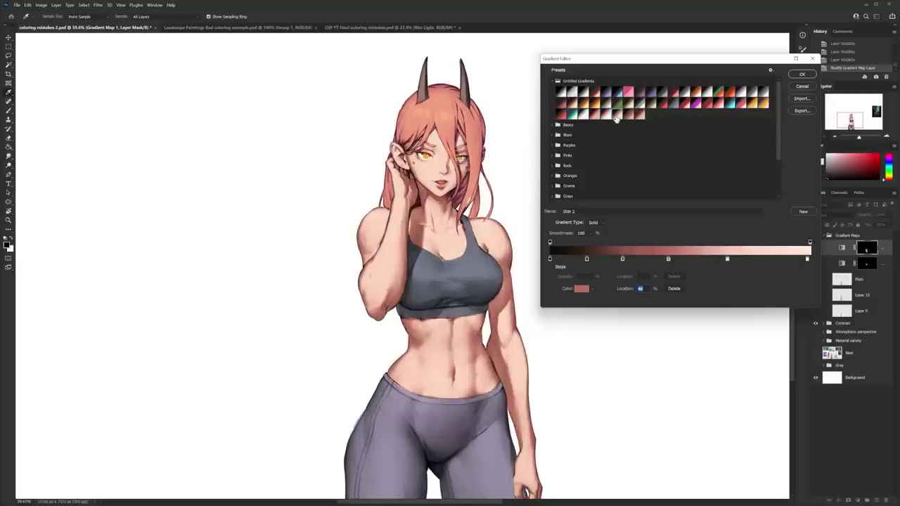
{"action": "left_click", "coordinate": [627, 117]}
{"action": "left_click", "coordinate": [618, 117]}
{"action": "left_click", "coordinate": [641, 117]}
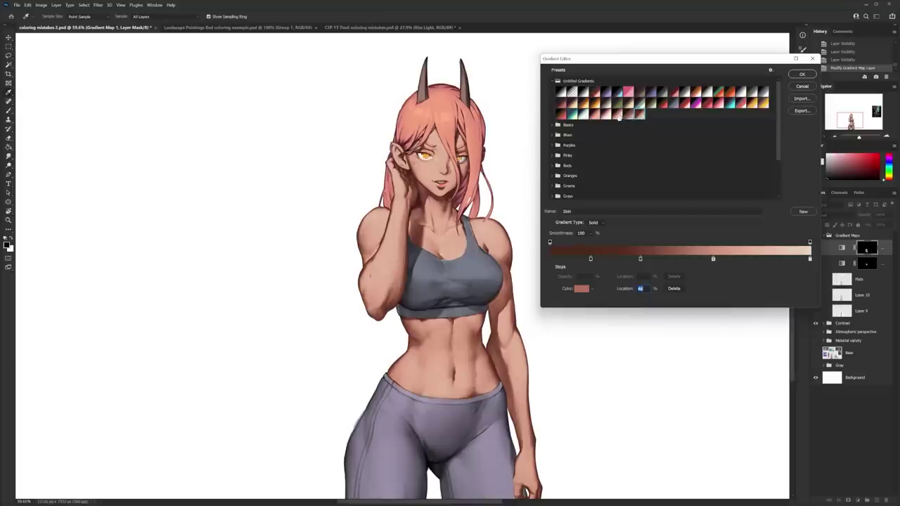
{"action": "left_click", "coordinate": [618, 116]}
{"action": "left_click", "coordinate": [628, 114]}
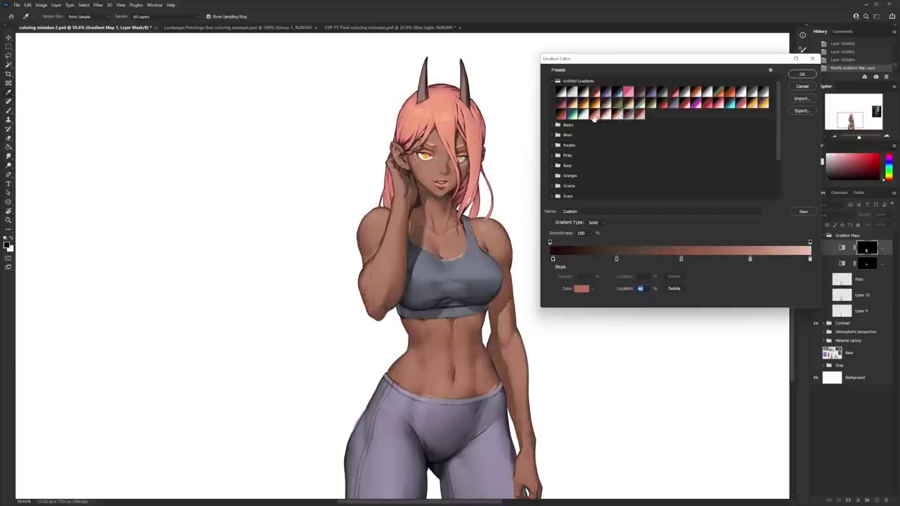
{"action": "left_click", "coordinate": [594, 117]}
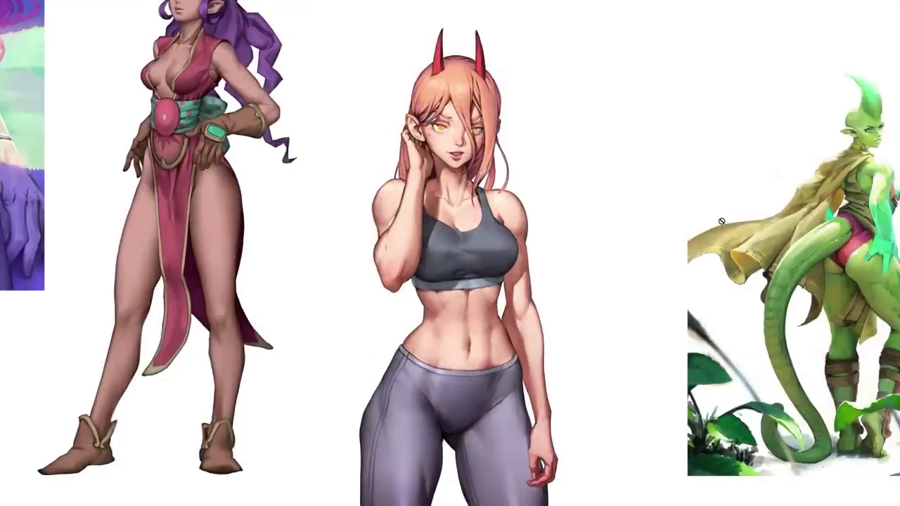
{"action": "left_click", "coordinate": [592, 186]}
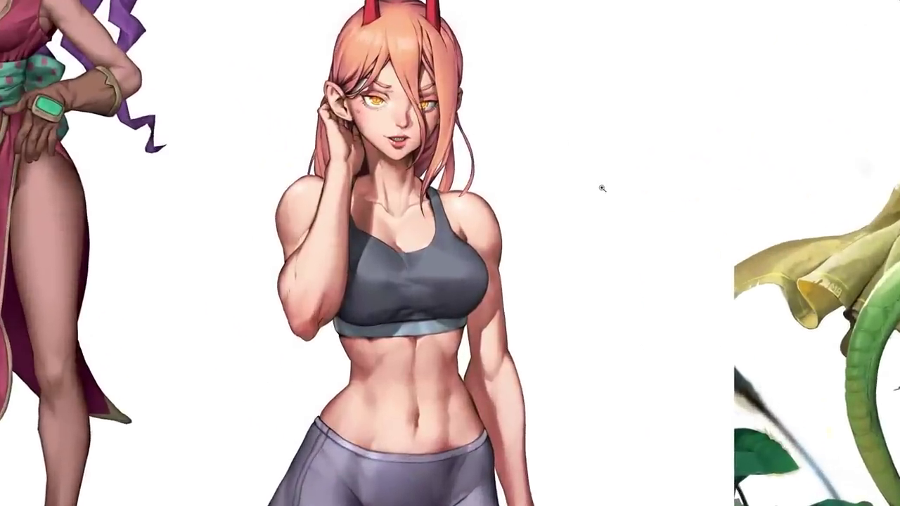
{"action": "left_click_drag", "start_coordinate": [615, 196], "coordinate": [659, 211]}
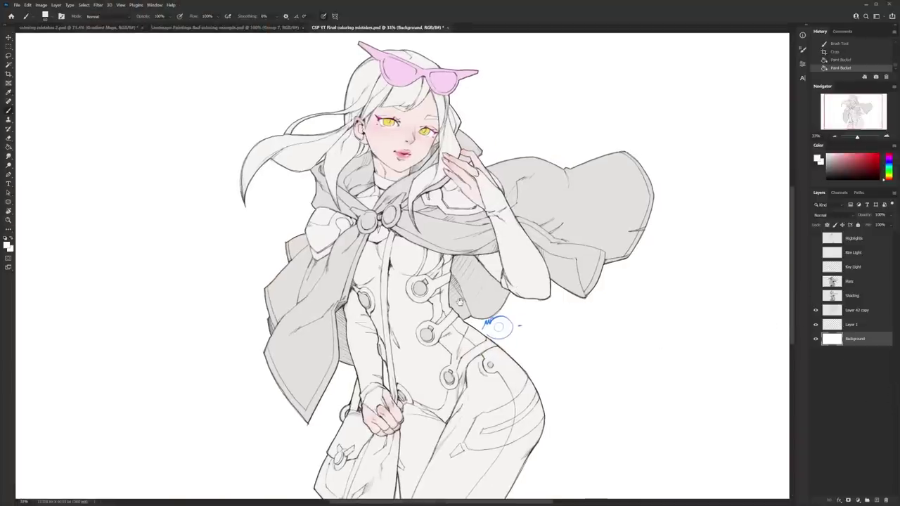
Show the Shading layer, compare it with the line art, and hide the Layer 42 copy sketch layer.
{"action": "left_click_drag", "start_coordinate": [460, 301], "coordinate": [461, 300]}
{"action": "left_click_drag", "start_coordinate": [665, 310], "coordinate": [687, 314]}
{"action": "mouse_move", "coordinate": [602, 312]}
{"action": "left_mouse_down"}
{"action": "mouse_move", "coordinate": [600, 299]}
{"action": "mouse_move", "coordinate": [595, 313]}
{"action": "left_mouse_up"}
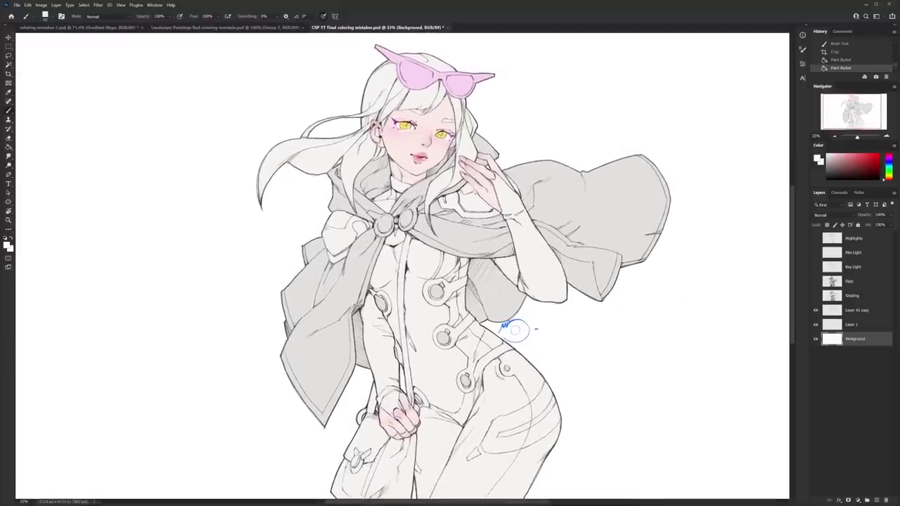
{"action": "left_click", "coordinate": [815, 296]}
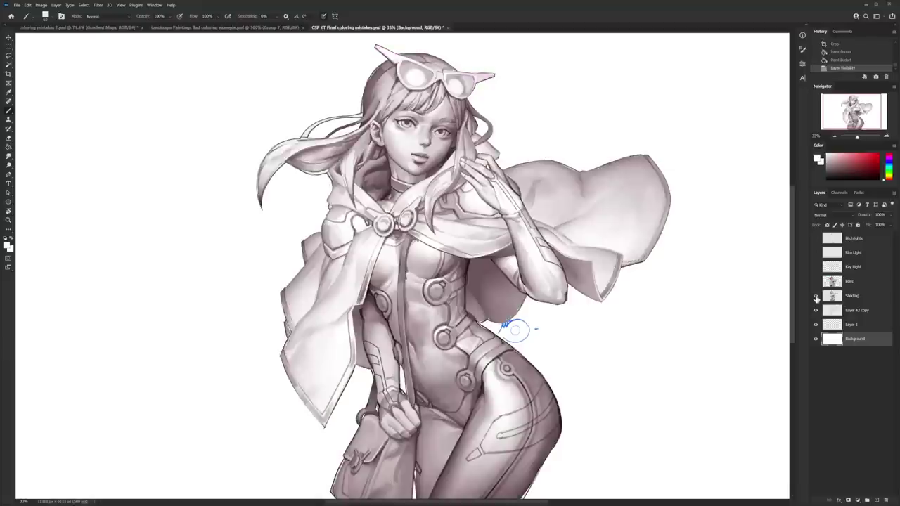
{"action": "left_click", "coordinate": [816, 296]}
{"action": "left_click", "coordinate": [815, 296]}
{"action": "left_click", "coordinate": [815, 310]}
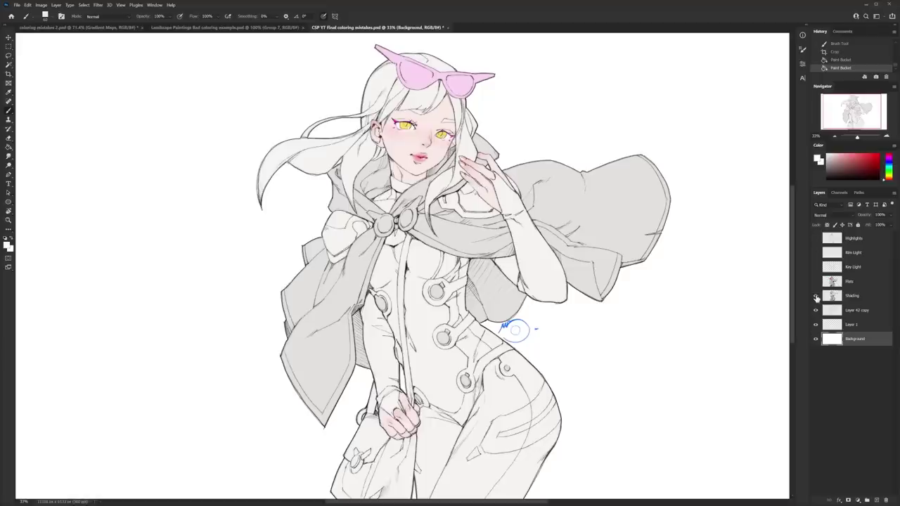
{"action": "left_click", "coordinate": [816, 296]}
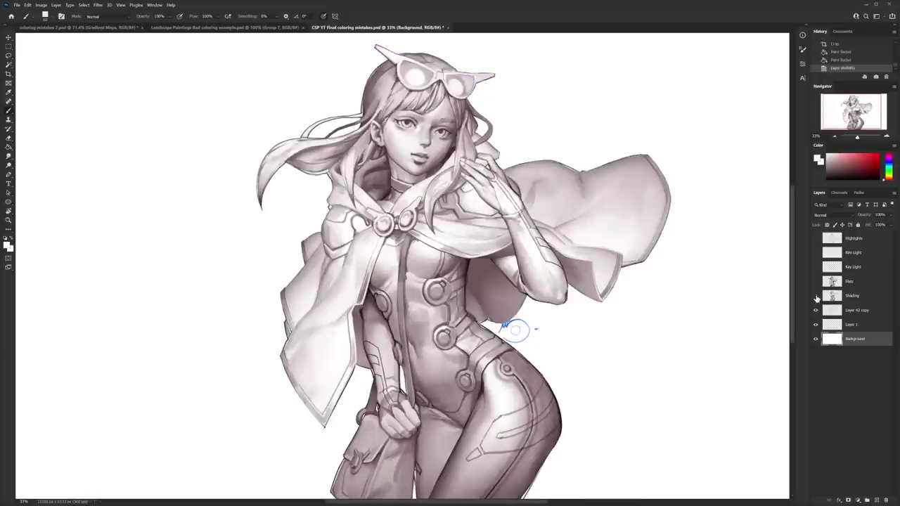
{"action": "left_click", "coordinate": [816, 311]}
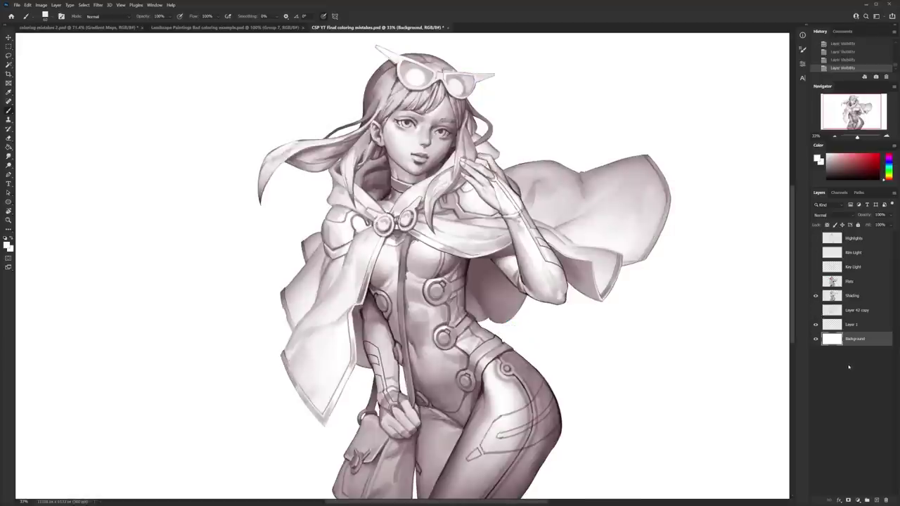
Show the Flats layer above the Shading layer, with its blend mode set to Multiply.
{"action": "left_click", "coordinate": [856, 296]}
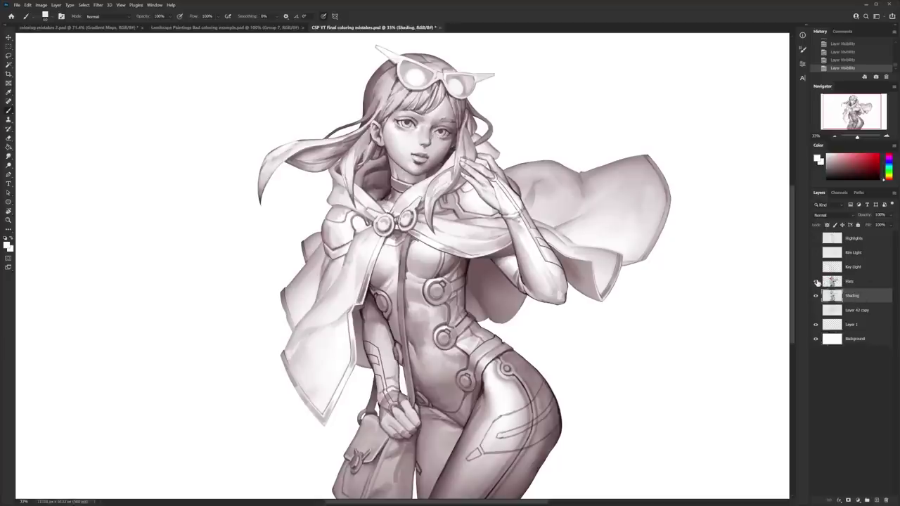
{"action": "left_click", "coordinate": [816, 282]}
{"action": "left_click", "coordinate": [844, 281]}
{"action": "left_click", "coordinate": [846, 215]}
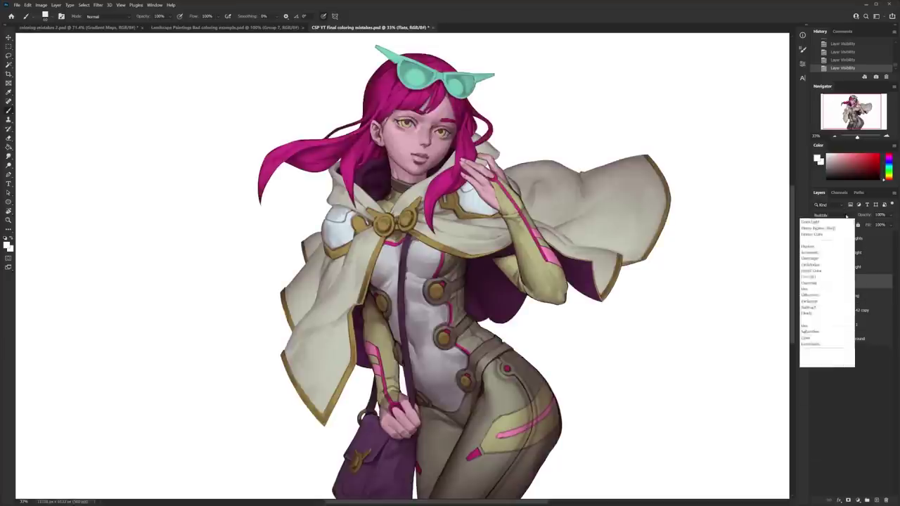
{"action": "left_click", "coordinate": [849, 242]}
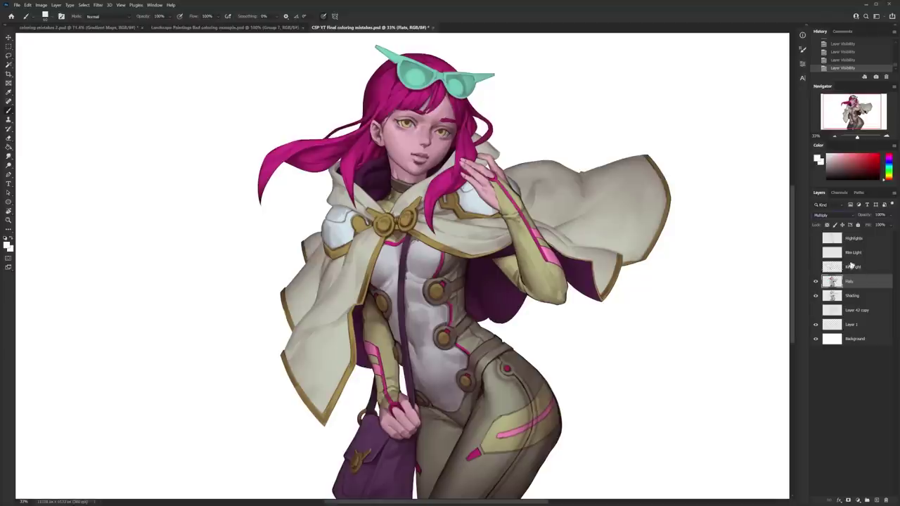
Show the Key Light layer, inspect its blend mode, and show the Rim Light layer.
{"action": "left_click", "coordinate": [851, 270]}
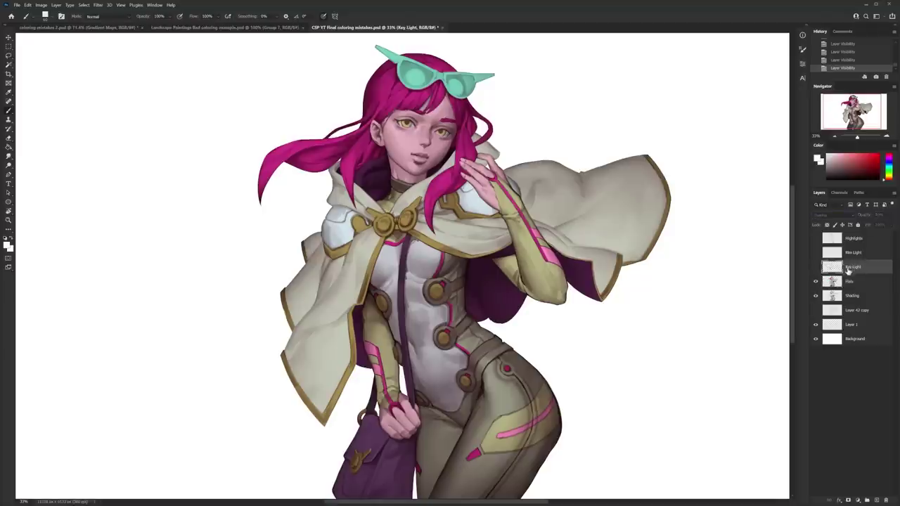
{"action": "left_click", "coordinate": [816, 267]}
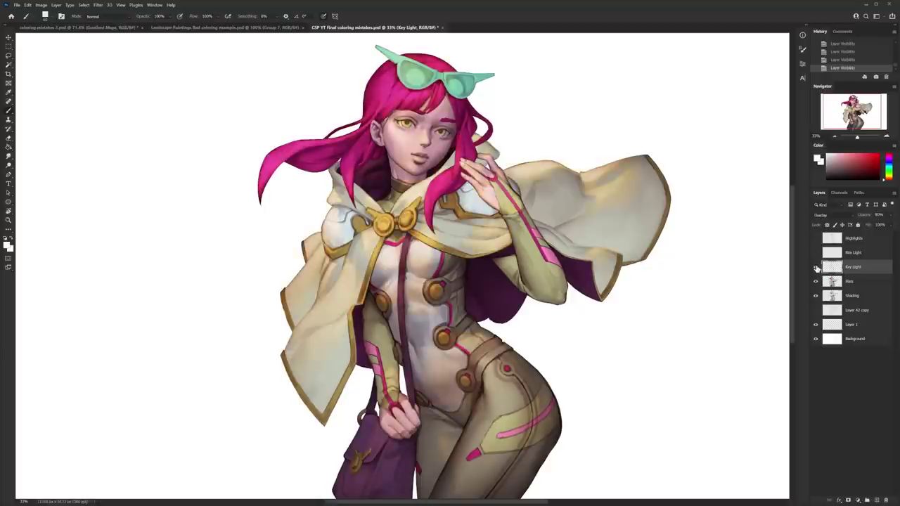
{"action": "left_click", "coordinate": [829, 215]}
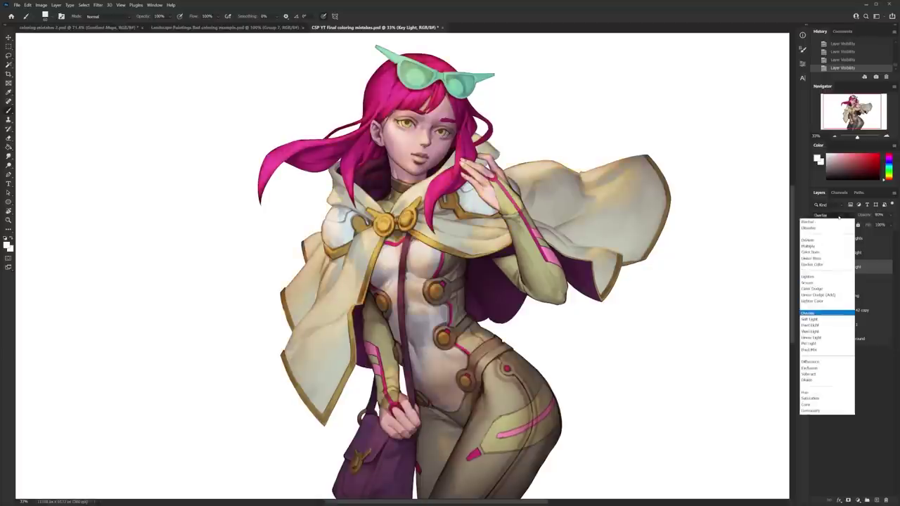
{"action": "left_click", "coordinate": [837, 218]}
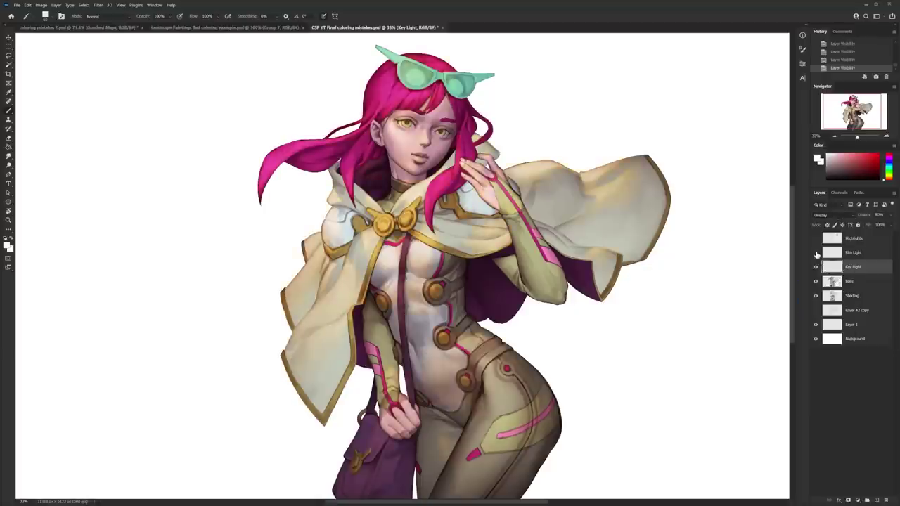
{"action": "left_click", "coordinate": [815, 252]}
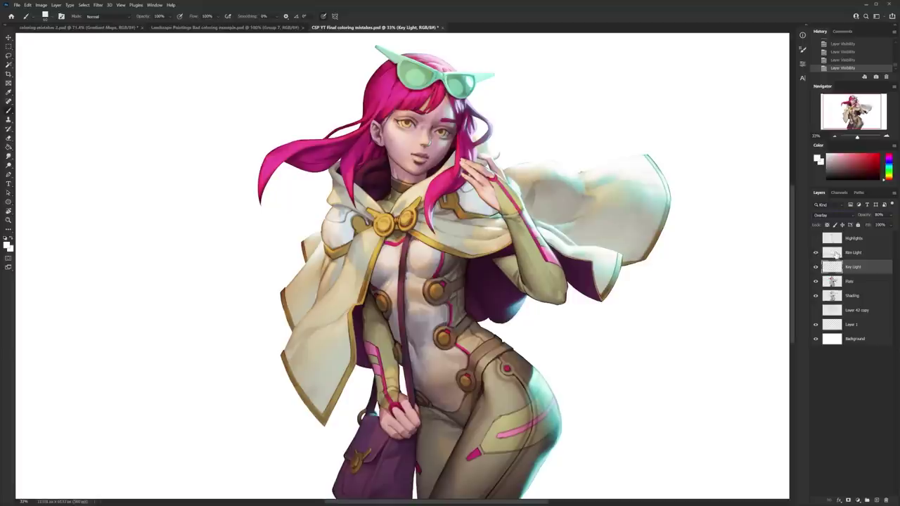
Show the Highlights layer above the Rim Light layer and compare the figure with and without it.
{"action": "left_click", "coordinate": [852, 267], "text": "ctrl"}
{"action": "left_click", "coordinate": [855, 268]}
{"action": "left_click", "coordinate": [854, 238]}
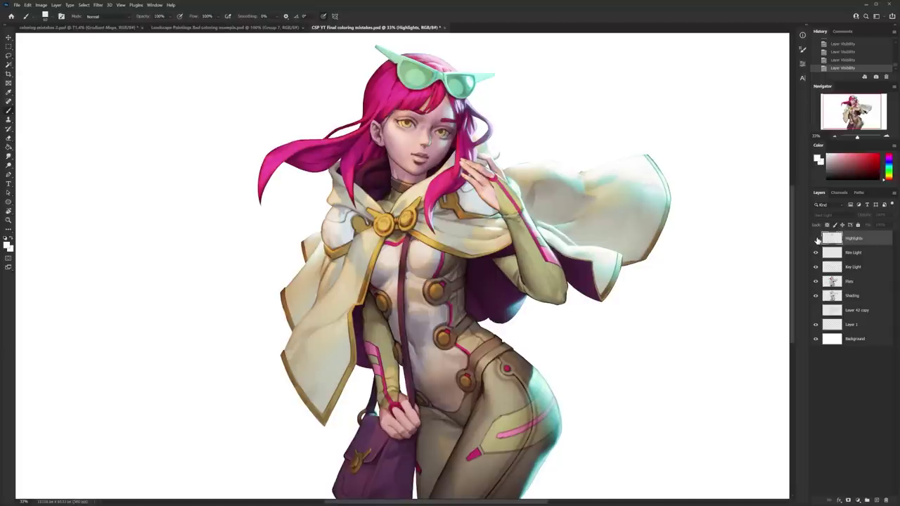
{"action": "left_click", "coordinate": [816, 239]}
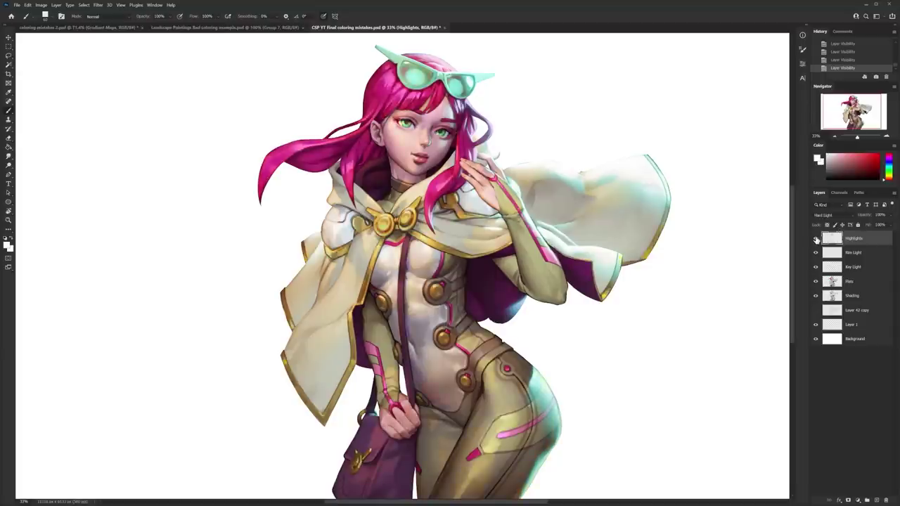
{"action": "left_click", "coordinate": [816, 239]}
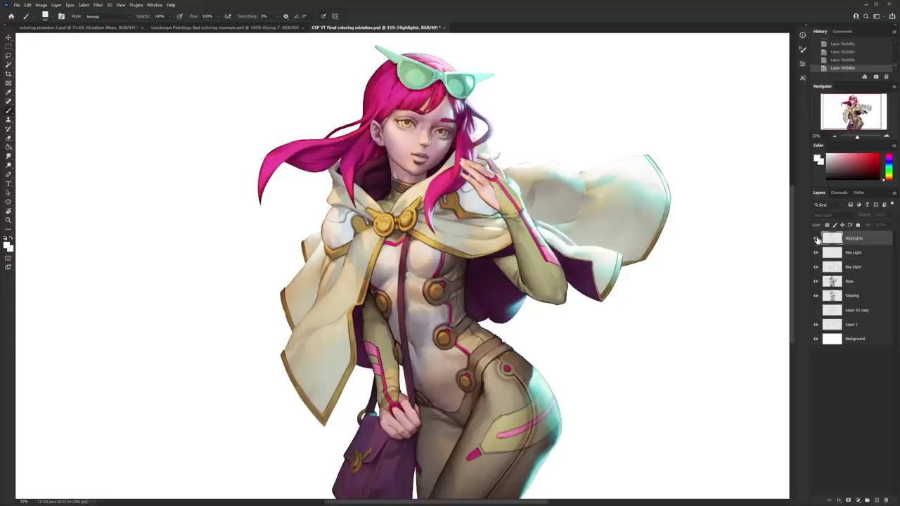
{"action": "left_click", "coordinate": [816, 239]}
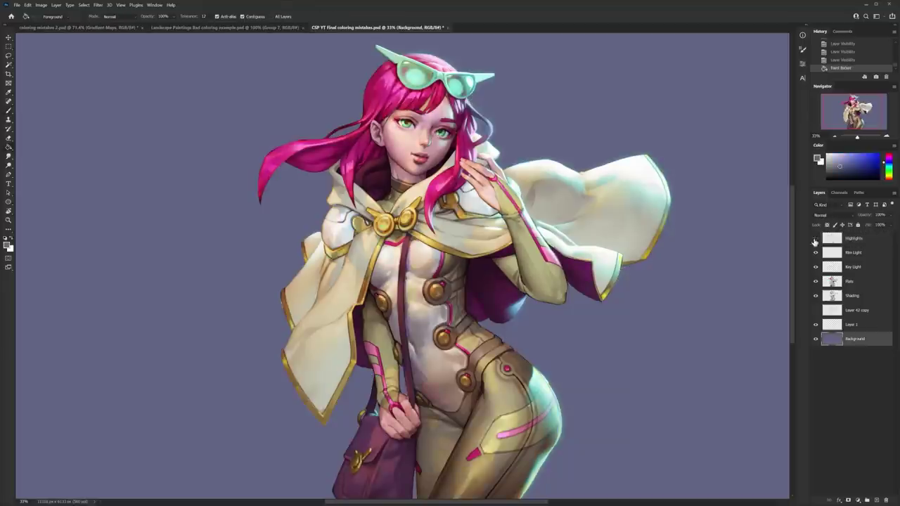
Hide the layers from Highlights down to Shading, check the Layer 42 copy sketch, and show only the Shading layer over the background.
{"action": "left_click_drag", "start_coordinate": [816, 239], "coordinate": [816, 301]}
{"action": "left_click", "coordinate": [815, 310]}
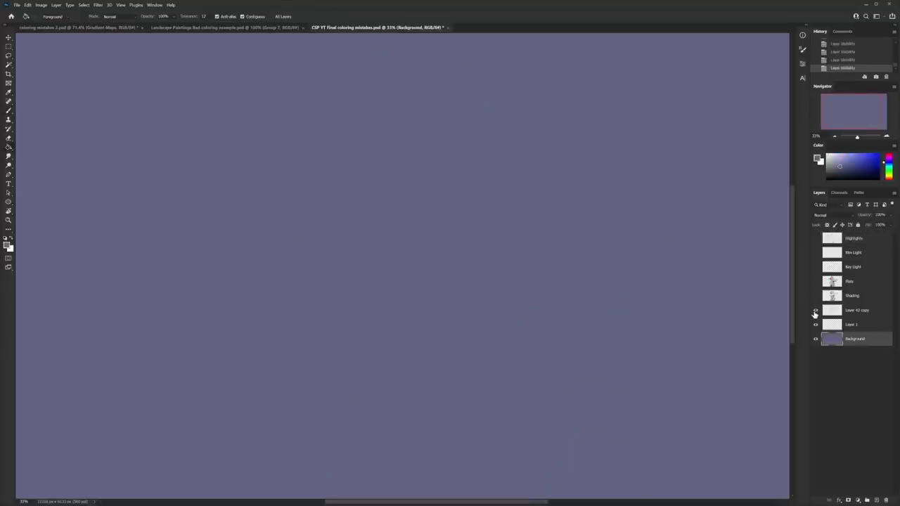
{"action": "left_click", "coordinate": [815, 314]}
{"action": "left_click", "coordinate": [815, 296]}
{"action": "left_click", "coordinate": [816, 310]}
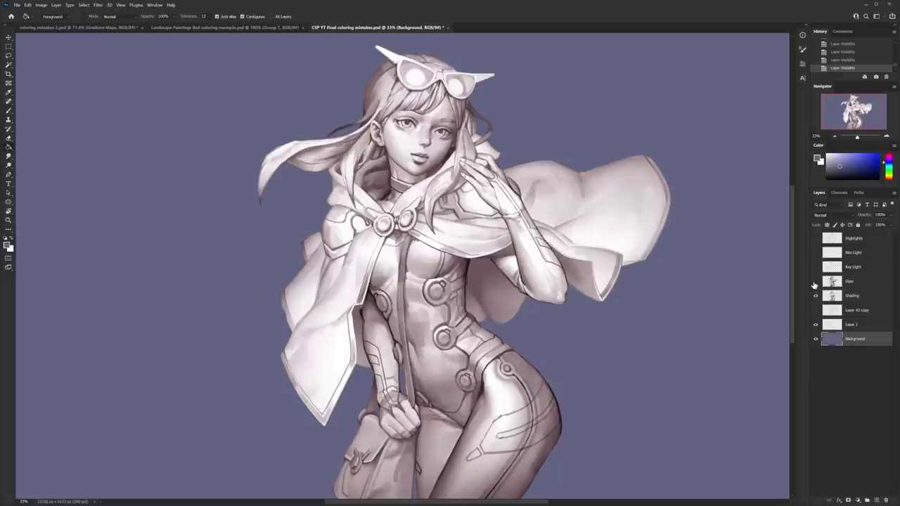
Rebuild the coloured figure by showing the Flats, Key Light, Rim Light and Highlights layers in that order.
{"action": "left_click", "coordinate": [816, 281]}
{"action": "left_click", "coordinate": [815, 266]}
{"action": "left_click", "coordinate": [816, 252]}
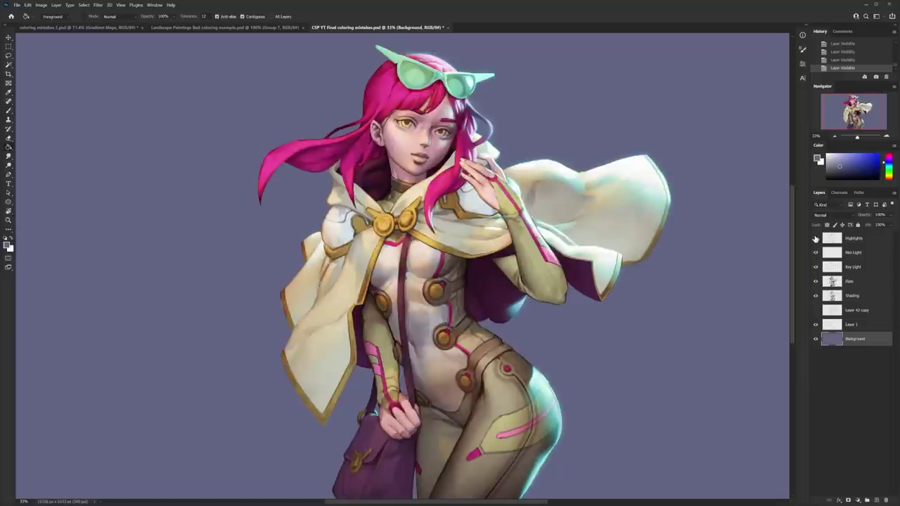
{"action": "left_click", "coordinate": [815, 239]}
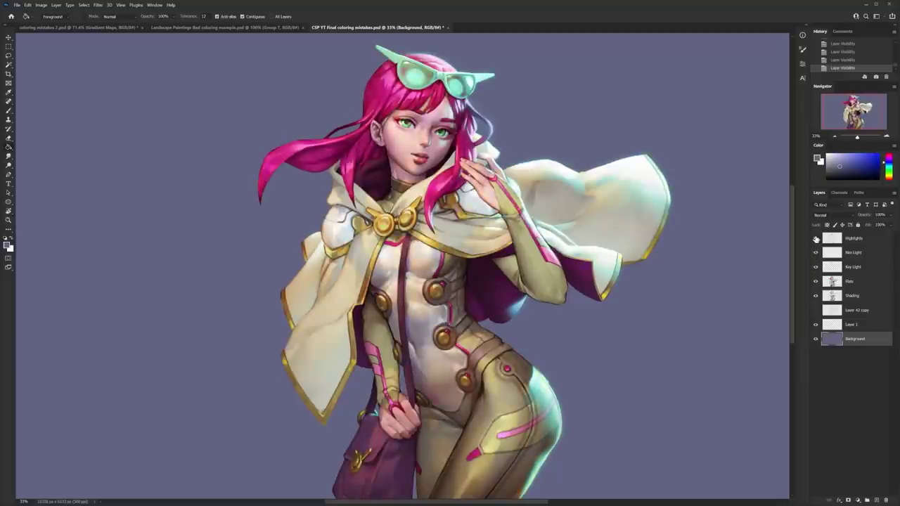
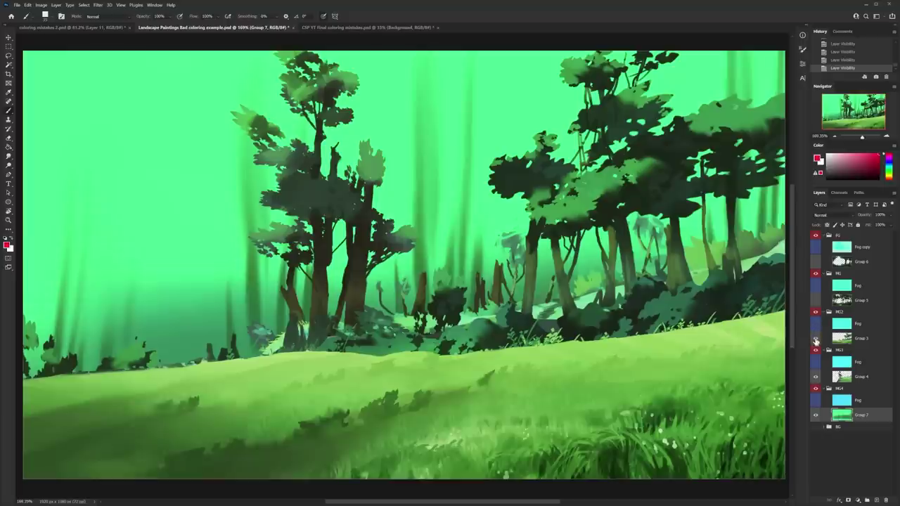
In the forest landscape, peel back Group 3 and Group 4, and restore both with Group 5 and Group 6 shown in front.
{"action": "left_click", "coordinate": [816, 340]}
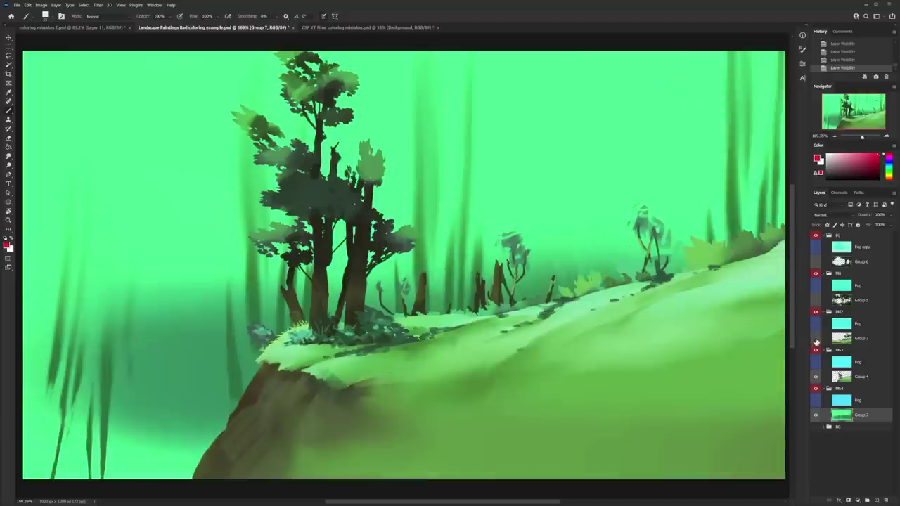
{"action": "left_click", "coordinate": [815, 377]}
{"action": "left_click", "coordinate": [816, 378]}
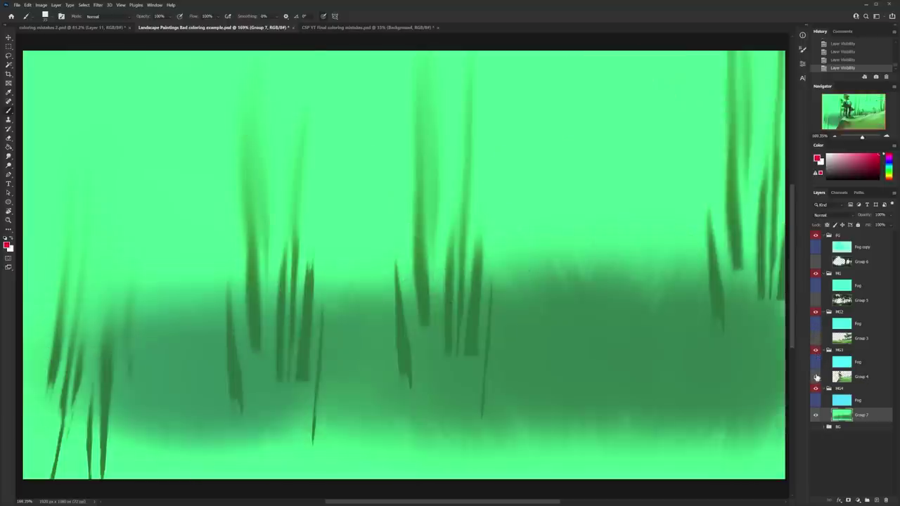
{"action": "left_click", "coordinate": [816, 338]}
{"action": "left_click", "coordinate": [816, 300]}
{"action": "left_click", "coordinate": [815, 262]}
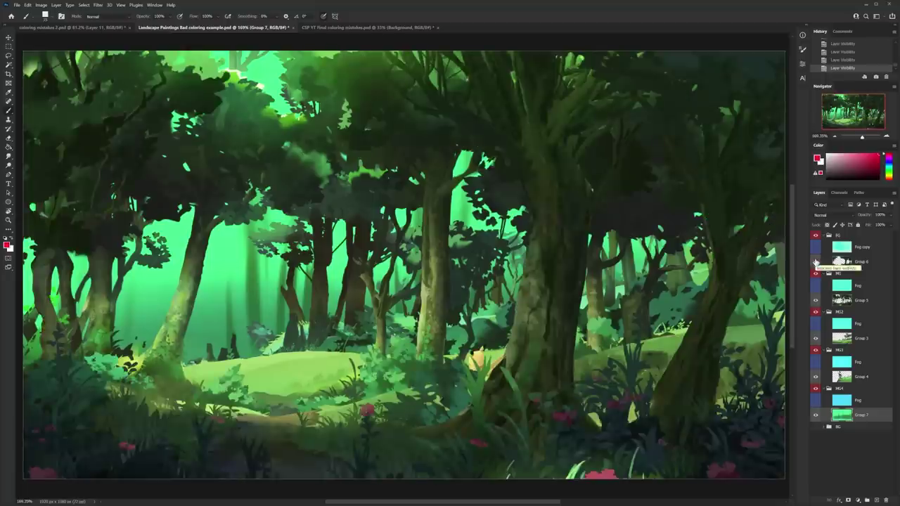
Show the Fog layers in the MG4, MG3, MG2 and MG groups and the Fog copy layer in the FG group.
{"action": "left_click", "coordinate": [815, 401]}
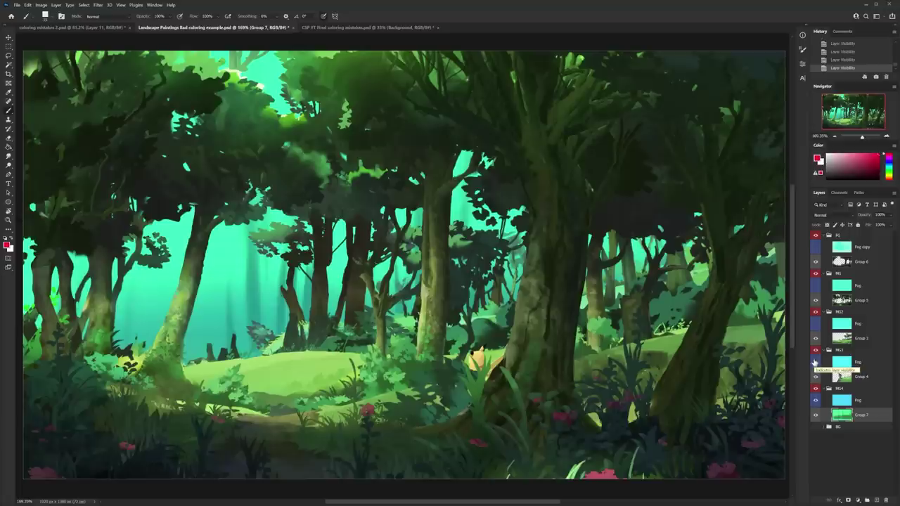
{"action": "left_click", "coordinate": [814, 361]}
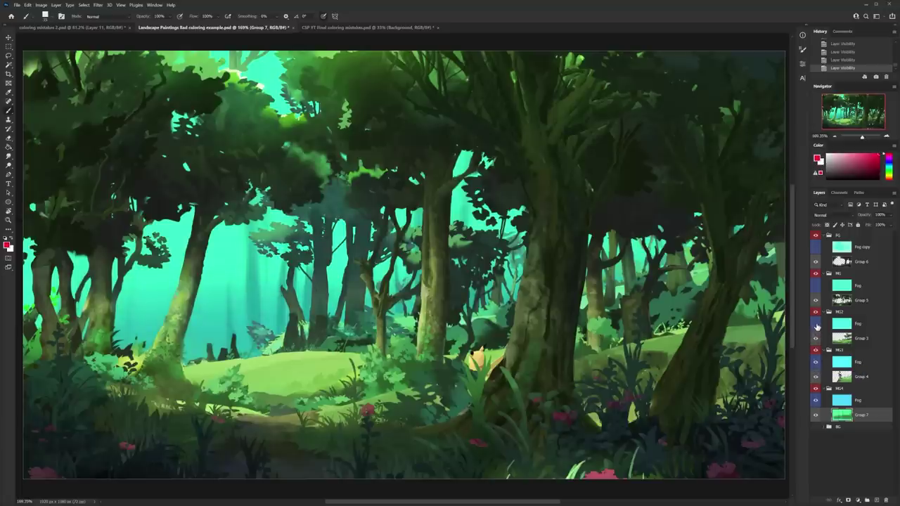
{"action": "left_click", "coordinate": [815, 325]}
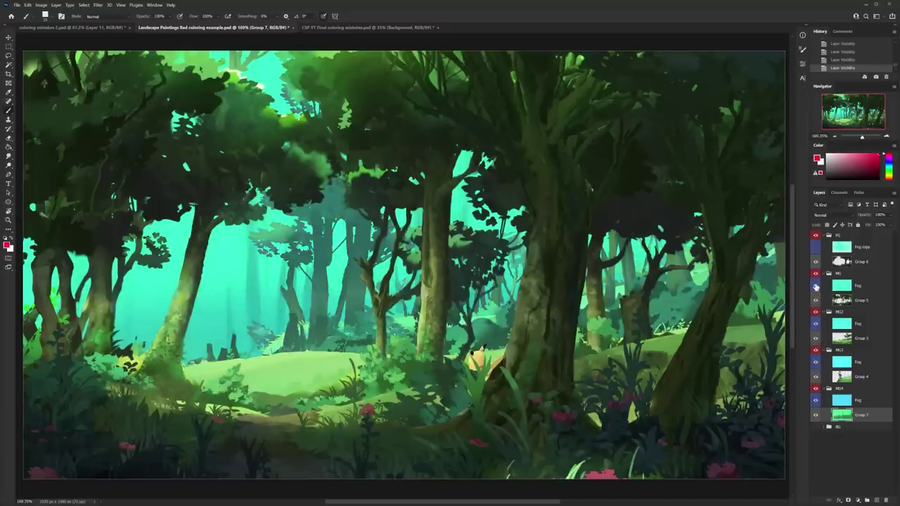
{"action": "left_click", "coordinate": [815, 247]}
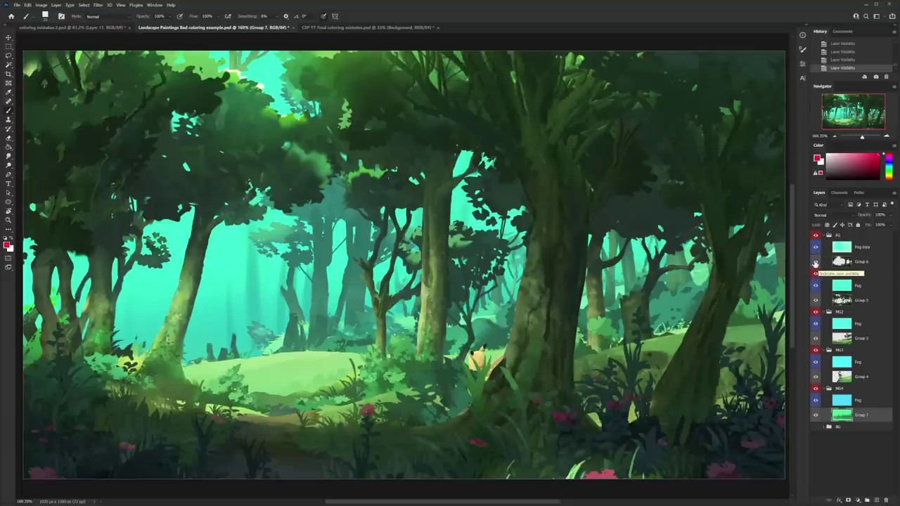
Hide Group 6, Group 5, Group 3 and Group 4 from front to back to examine the fogged depth planes.
{"action": "left_click", "coordinate": [816, 261]}
{"action": "left_click", "coordinate": [815, 300]}
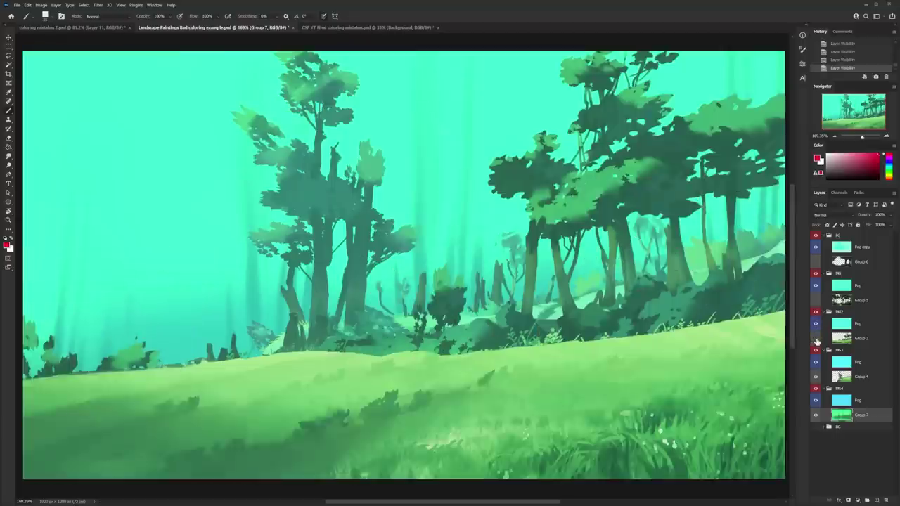
{"action": "left_click", "coordinate": [815, 338]}
{"action": "left_click", "coordinate": [815, 377]}
{"action": "left_click", "coordinate": [815, 383]}
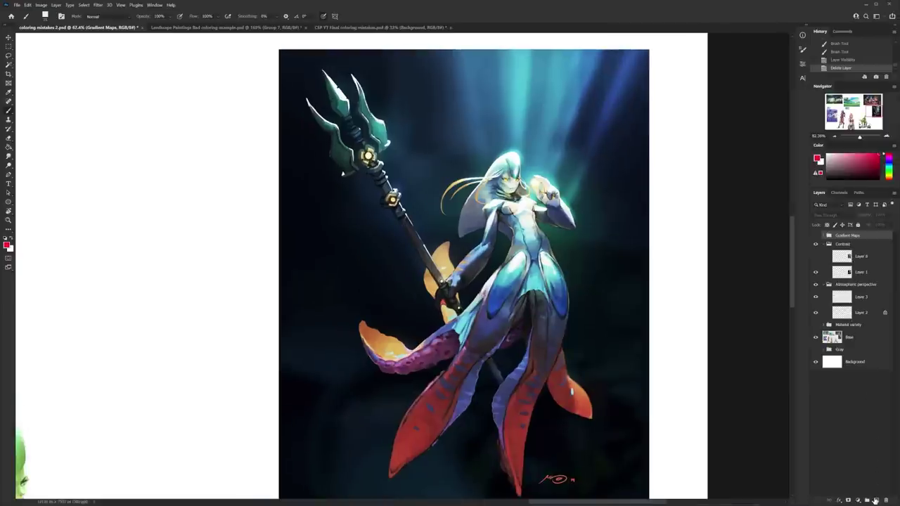
Add a new empty layer above the Gradient Maps group in the coloring mistakes 2 document.
{"action": "left_click", "coordinate": [875, 500]}
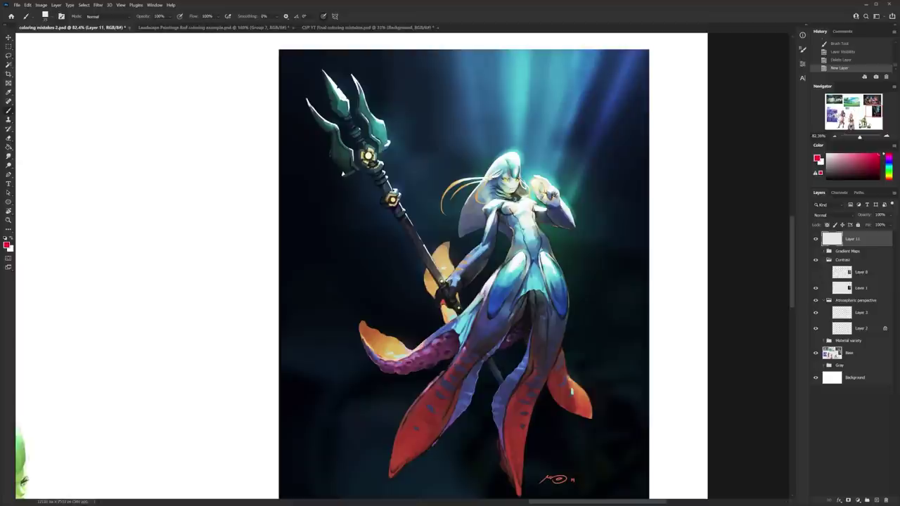
{"action": "left_click", "coordinate": [871, 99]}
{"action": "left_click_drag", "start_coordinate": [515, 190], "coordinate": [541, 198]}
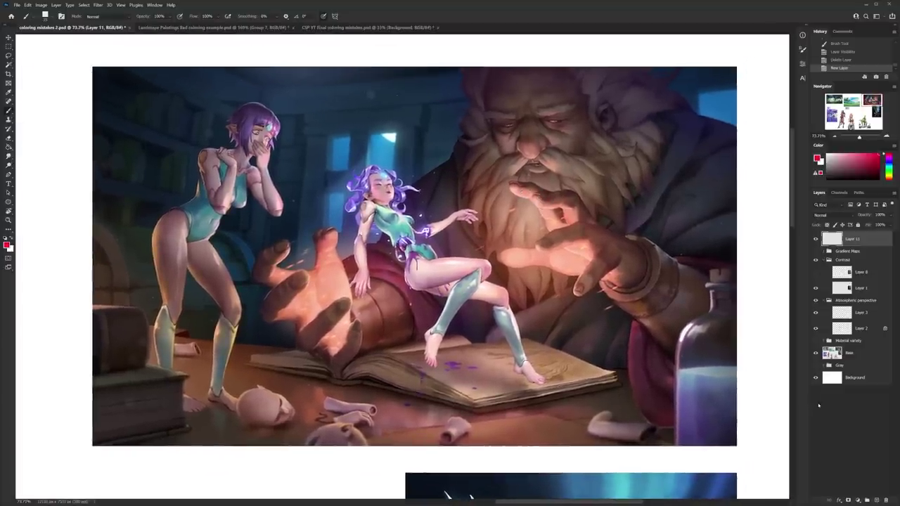
Select the bearded wizard painting on the Base layer with a rectangular marquee and examine its Levels histogram, leaving it unadjusted.
{"action": "key", "text": "m"}
{"action": "left_click", "coordinate": [843, 355]}
{"action": "left_click_drag", "start_coordinate": [83, 59], "coordinate": [740, 449]}
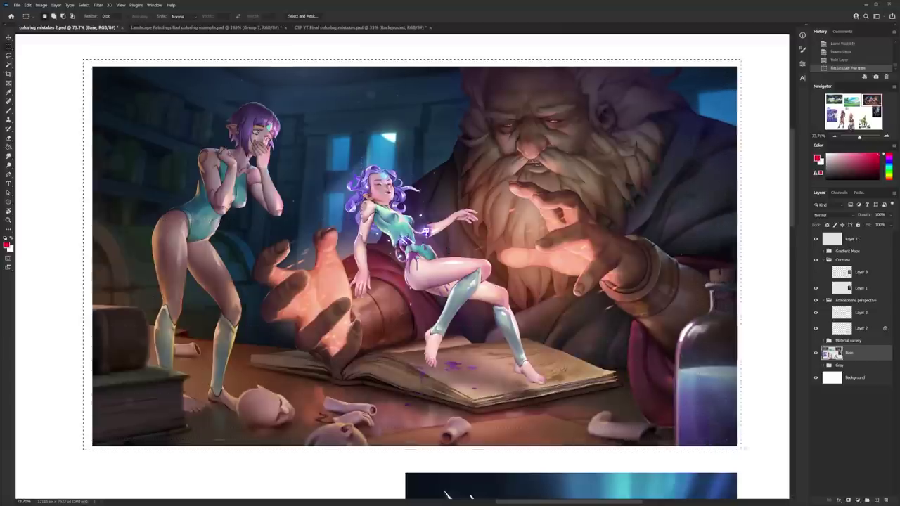
{"action": "key", "text": "ctrl+l"}
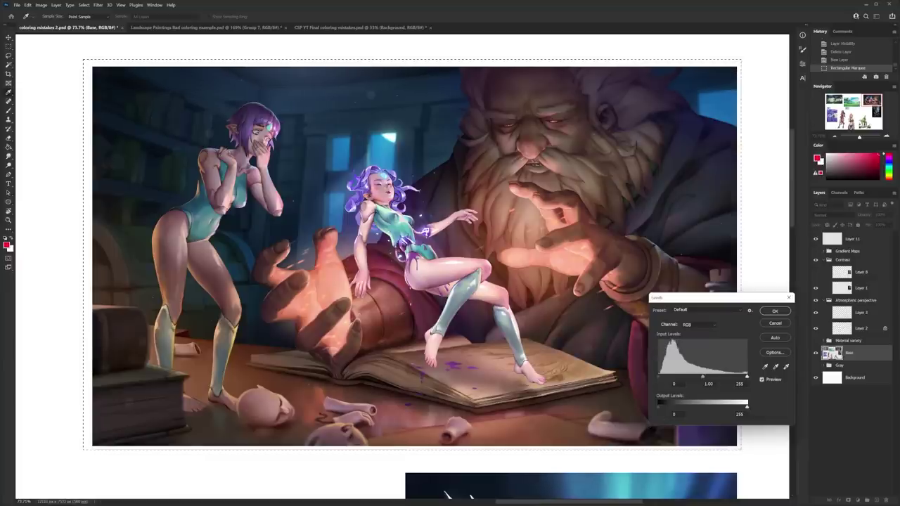
{"action": "left_click", "coordinate": [774, 324]}
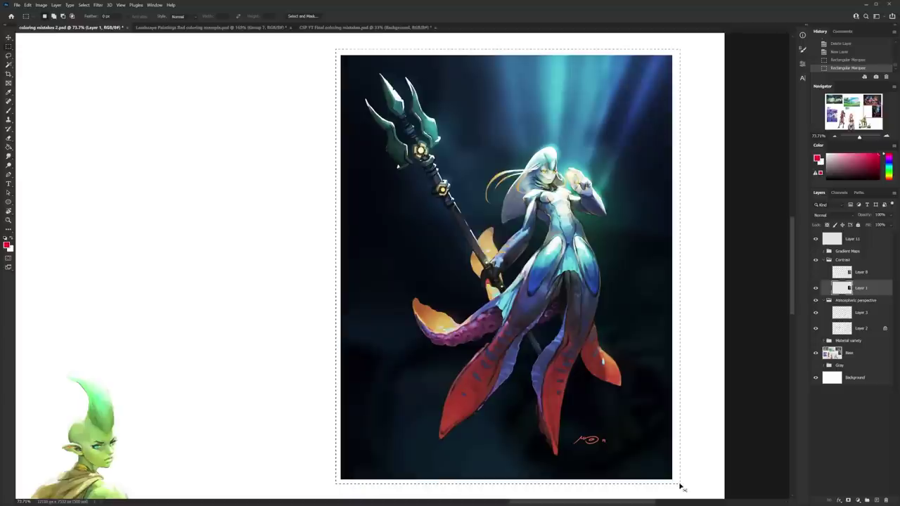
Examine the Levels histogram of the trident character painting on Layer 1 and cancel the adjustment.
{"action": "key", "text": "ctrl+l"}
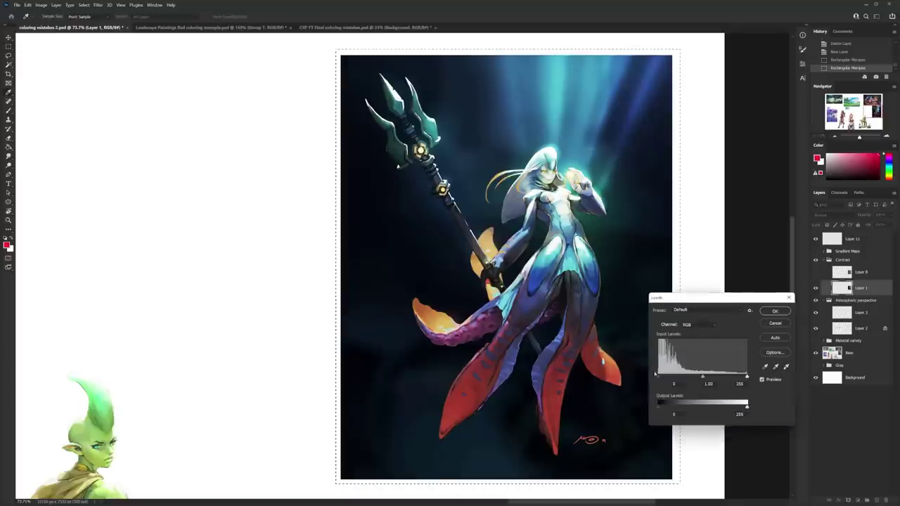
{"action": "left_click_drag", "start_coordinate": [705, 302], "coordinate": [217, 149]}
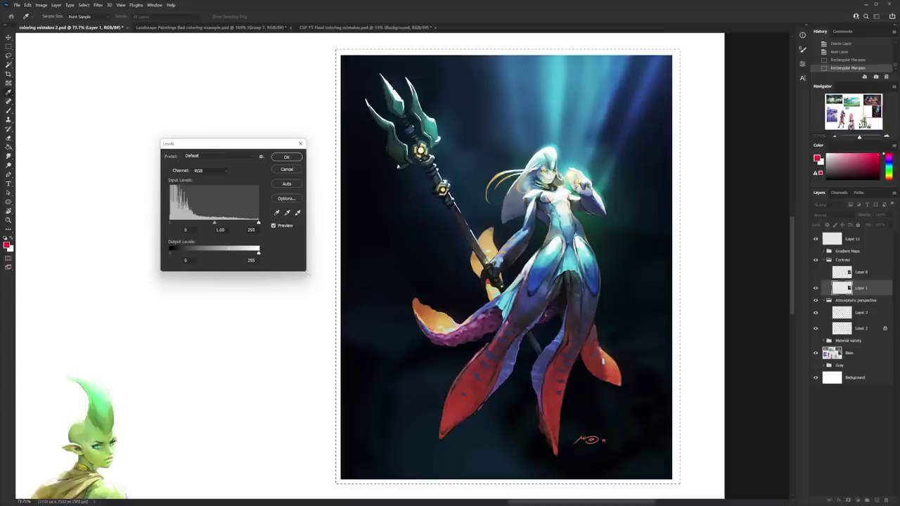
{"action": "left_click", "coordinate": [287, 169]}
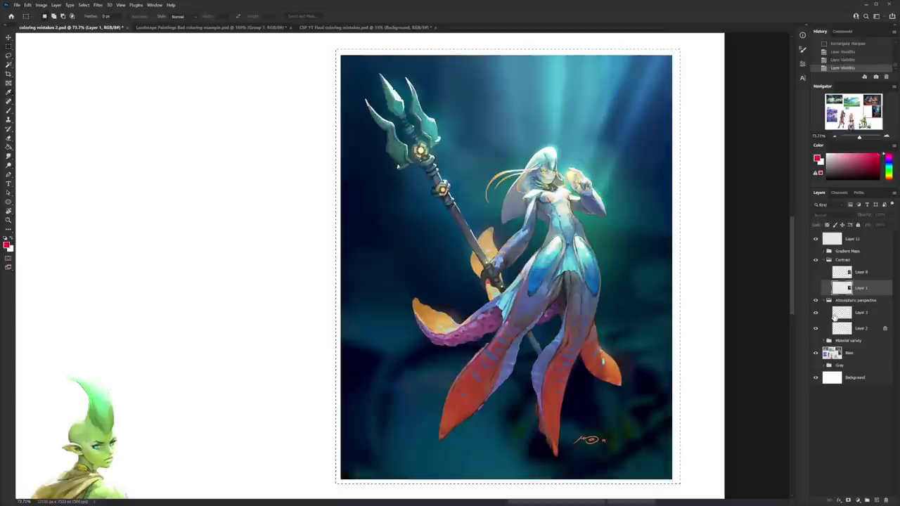
Compare the trident painting's Levels histograms on the Base layer and Layer 8, cancelling the Layer 8 adjustment.
{"action": "left_click", "coordinate": [834, 353]}
{"action": "key", "text": "ctrl+l"}
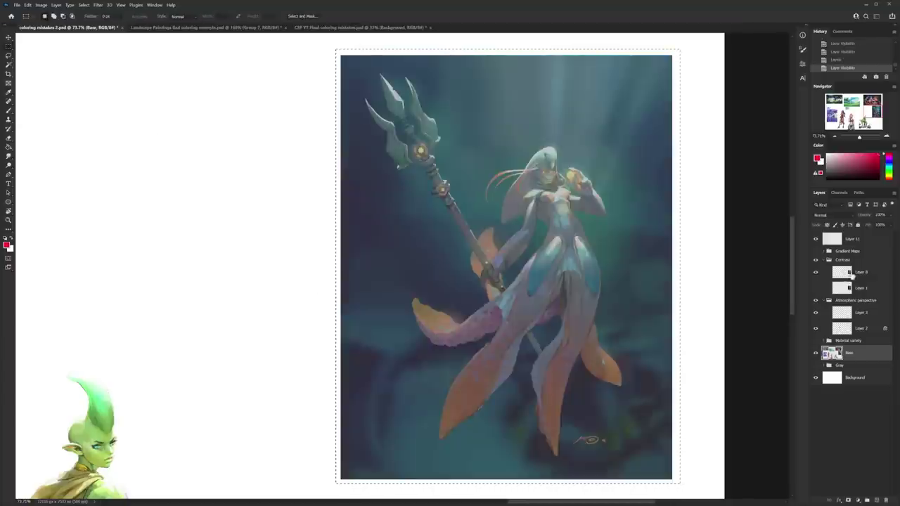
{"action": "left_click", "coordinate": [856, 275]}
{"action": "key", "text": "ctrl+l"}
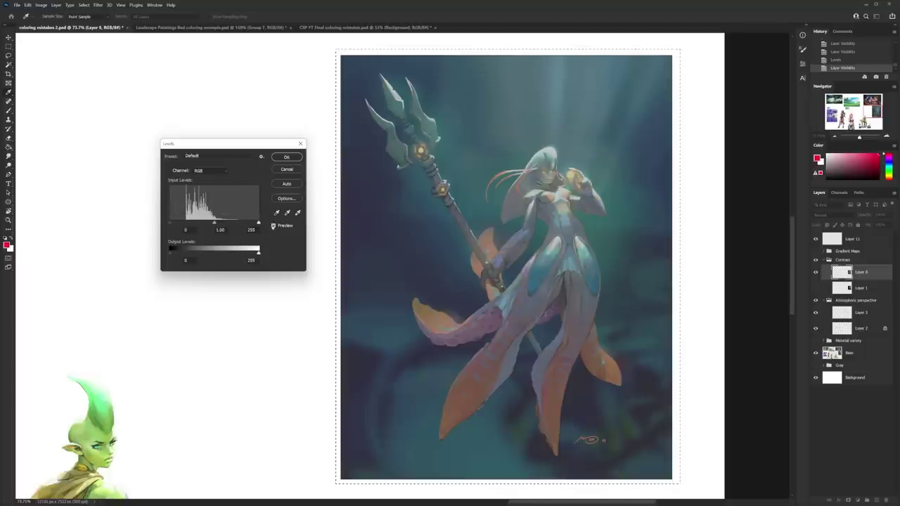
{"action": "left_click", "coordinate": [284, 171]}
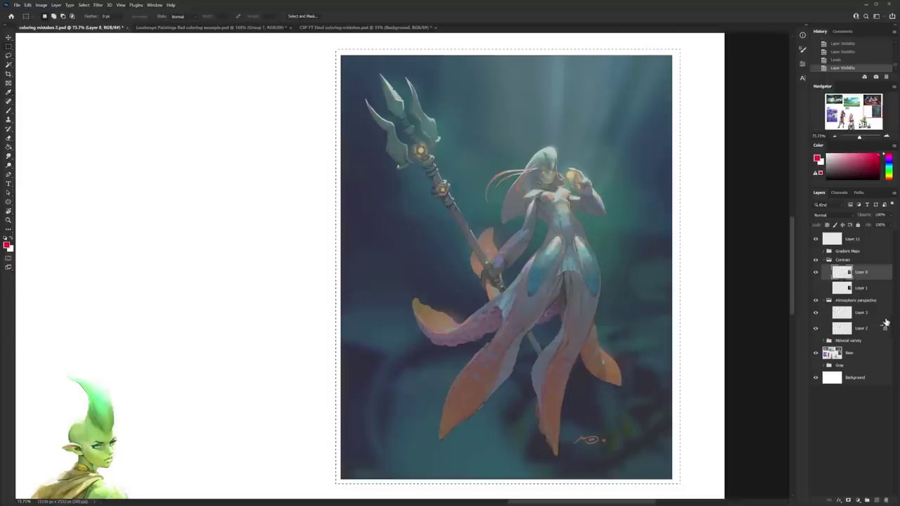
{"action": "left_click", "coordinate": [843, 288]}
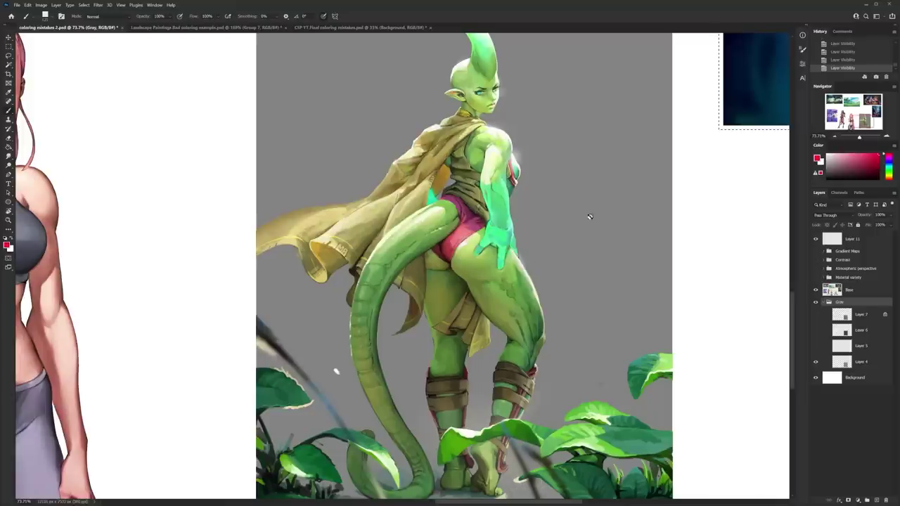
Brush a large red X behind the green character on Layer 4 of the Gray group, and undo both strokes.
{"action": "left_click", "coordinate": [854, 361]}
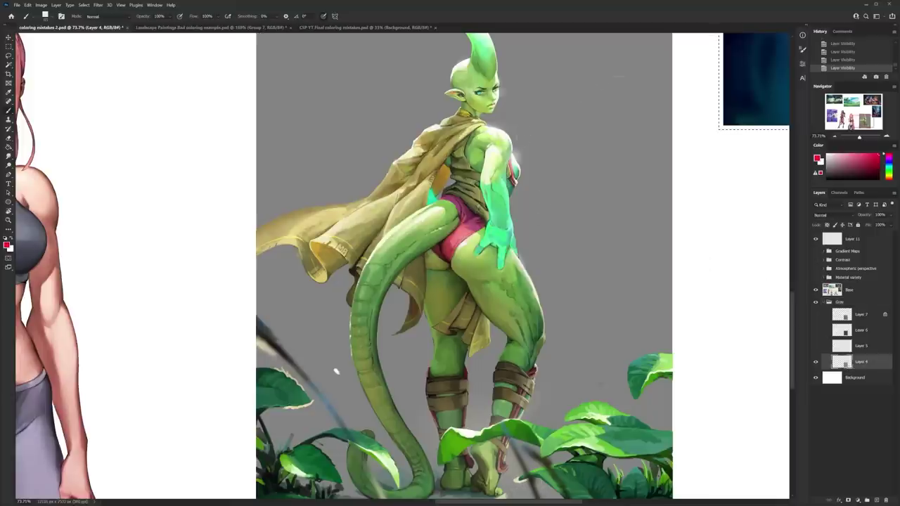
{"action": "left_click", "coordinate": [768, 277]}
{"action": "left_click", "coordinate": [705, 277]}
{"action": "left_click_drag", "start_coordinate": [247, 55], "coordinate": [787, 343]}
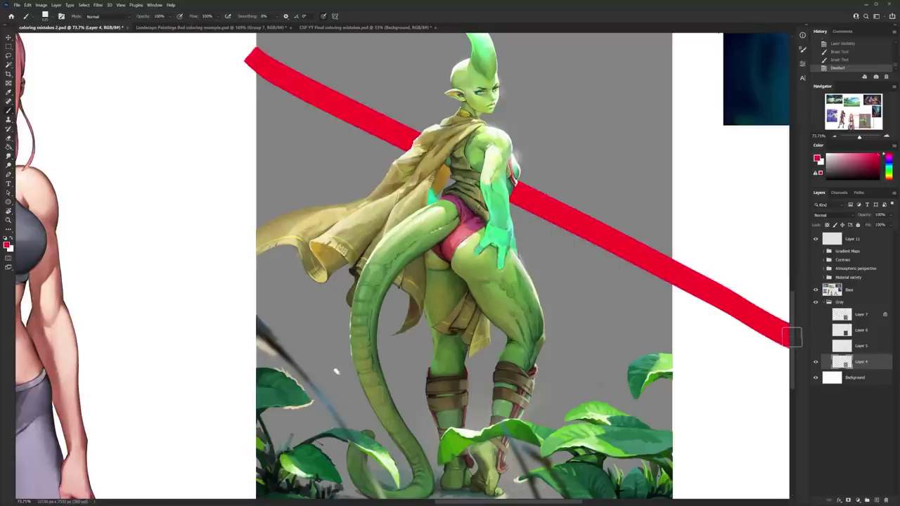
{"action": "key", "text": "ctrl+d"}
{"action": "mouse_move", "coordinate": [282, 362]}
{"action": "left_mouse_down"}
{"action": "mouse_move", "coordinate": [694, 105]}
{"action": "mouse_move", "coordinate": [233, 383]}
{"action": "left_mouse_up"}
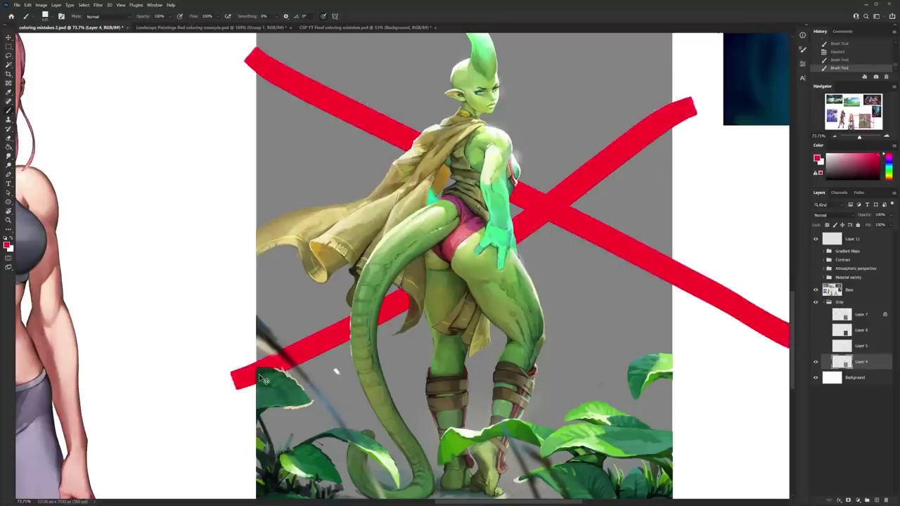
{"action": "key", "text": "ctrl+z"}
{"action": "key", "text": "ctrl+z"}
Show the light grey Layer 5 and the dark grey Layer 6 backgrounds behind the green character.
{"action": "left_click", "coordinate": [816, 345]}
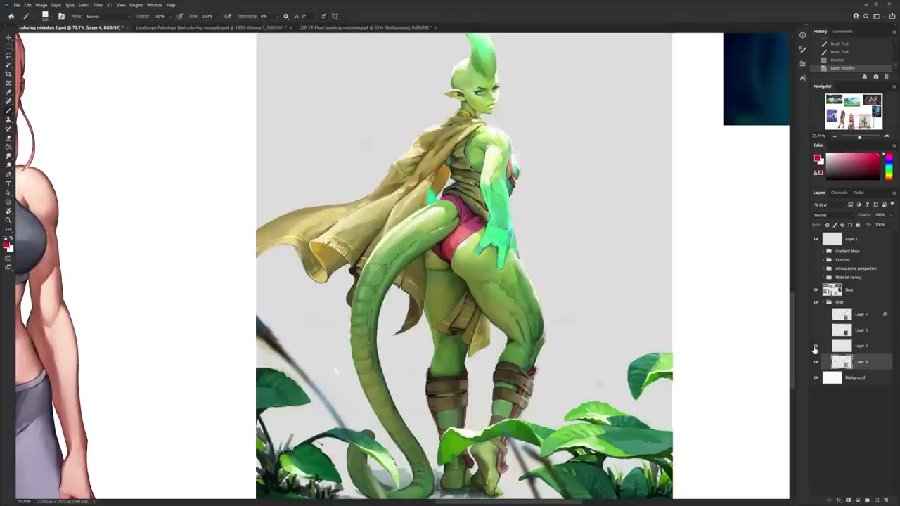
{"action": "left_click", "coordinate": [816, 331]}
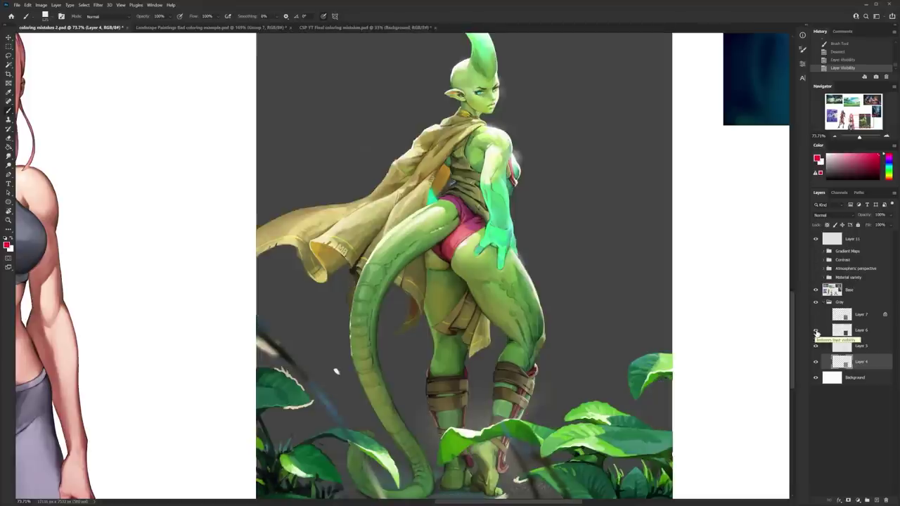
Show the blue Layer 7 background behind the green character, and bring the whole painting into view.
{"action": "left_click", "coordinate": [856, 332]}
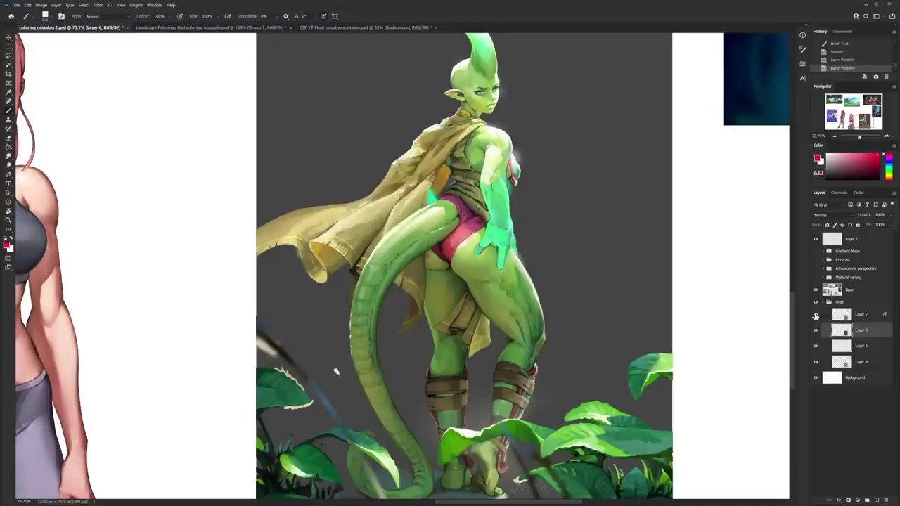
{"action": "left_click", "coordinate": [816, 315]}
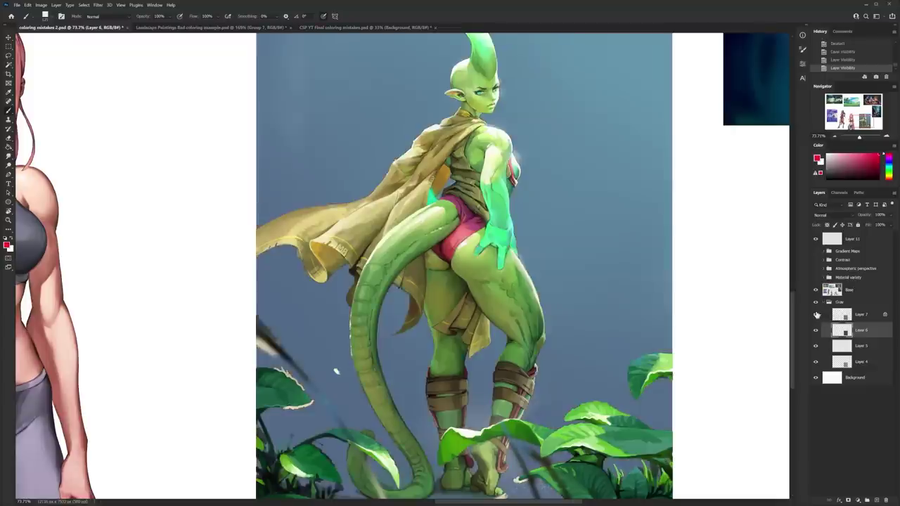
{"action": "scroll", "coordinate": [589, 199], "scroll_direction": "down", "scroll_amount": 3}
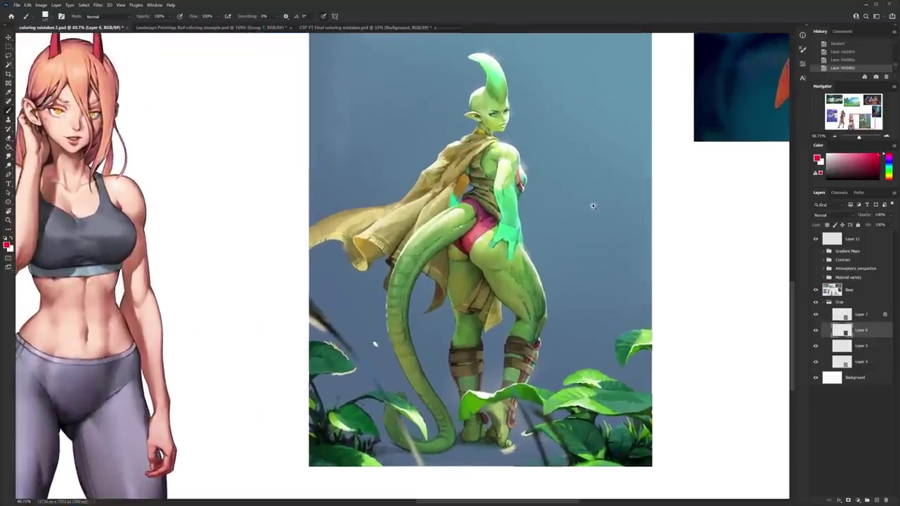
{"action": "left_click_drag", "start_coordinate": [593, 206], "coordinate": [578, 219]}
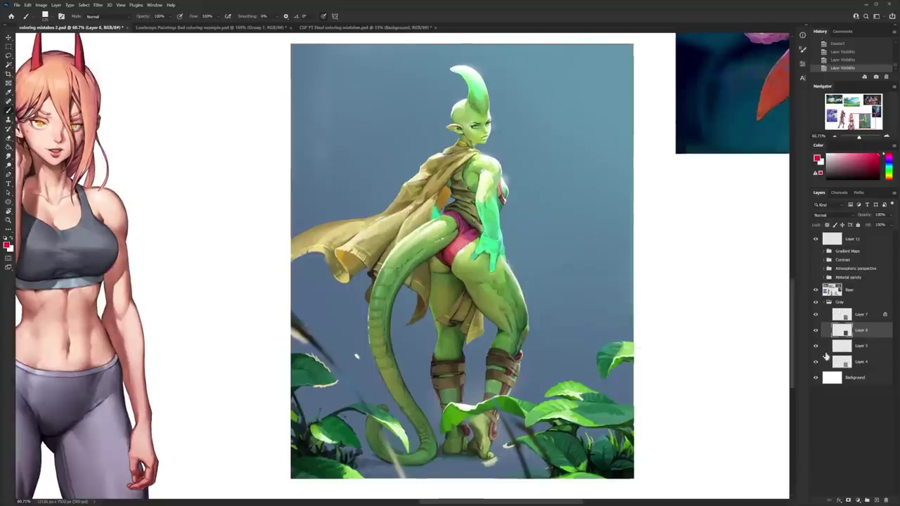
Hide the Layer 6 and Layer 5 backgrounds, and compare the blue Layer 7 background with the grey Layer 4.
{"action": "left_click", "coordinate": [816, 327]}
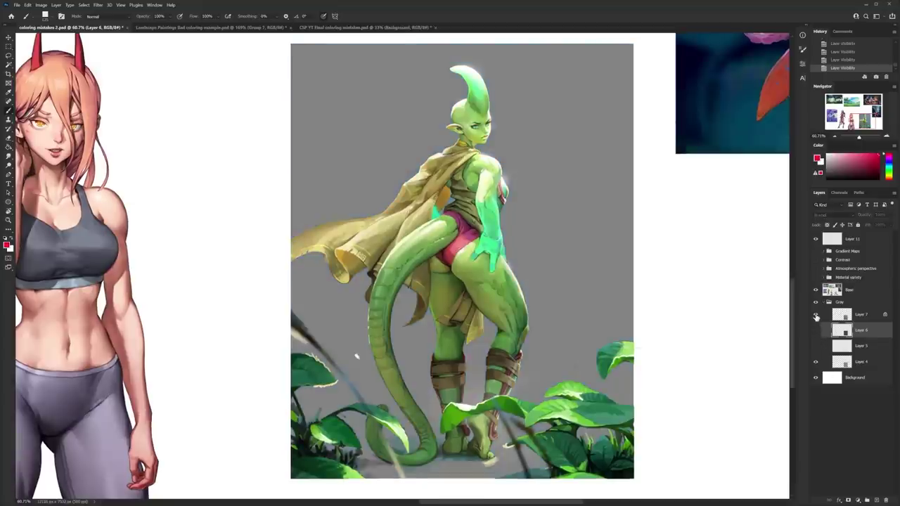
{"action": "left_click", "coordinate": [817, 315]}
{"action": "left_click", "coordinate": [816, 315]}
{"action": "left_click", "coordinate": [816, 316]}
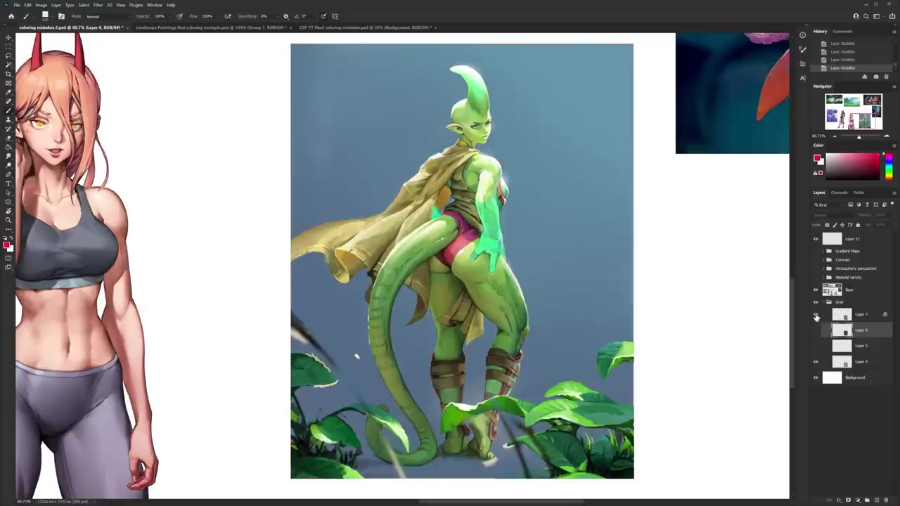
Sample colours from the blue background and the green character's turquoise forearm to compare them.
{"action": "left_click", "coordinate": [562, 216], "text": "alt"}
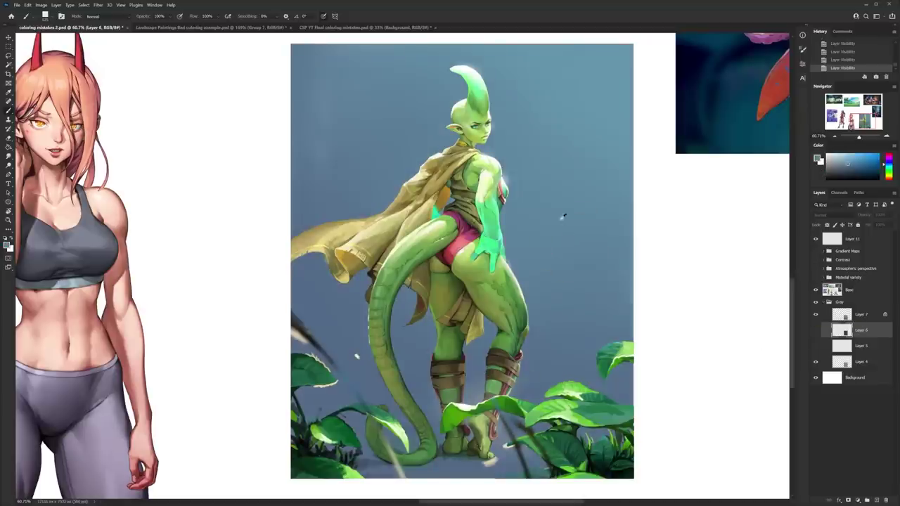
{"action": "left_click", "coordinate": [492, 226], "text": "alt"}
{"action": "left_click_drag", "start_coordinate": [493, 202], "coordinate": [630, 229], "text": "alt"}
Add a new layer above Layer 7, choose bright green, and brush on the background beside the character.
{"action": "left_click", "coordinate": [861, 317]}
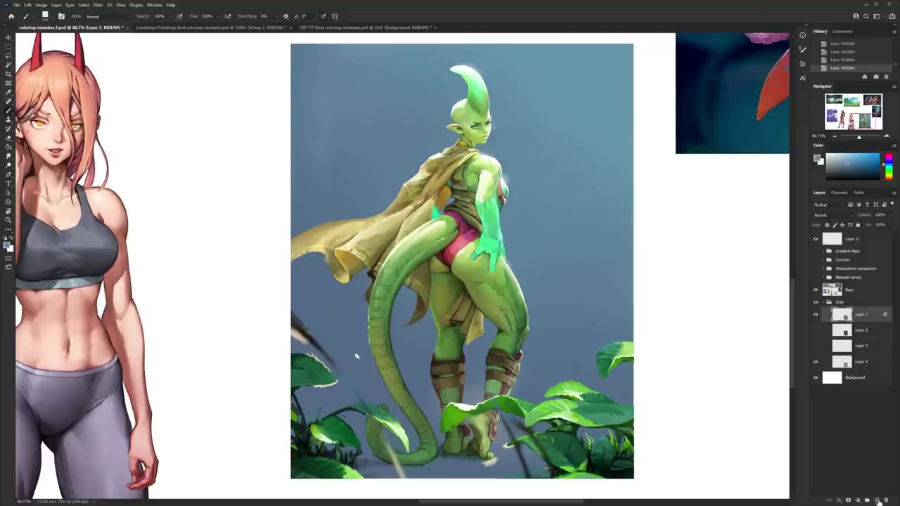
{"action": "left_click", "coordinate": [877, 499]}
{"action": "left_click_drag", "start_coordinate": [889, 164], "coordinate": [889, 170]}
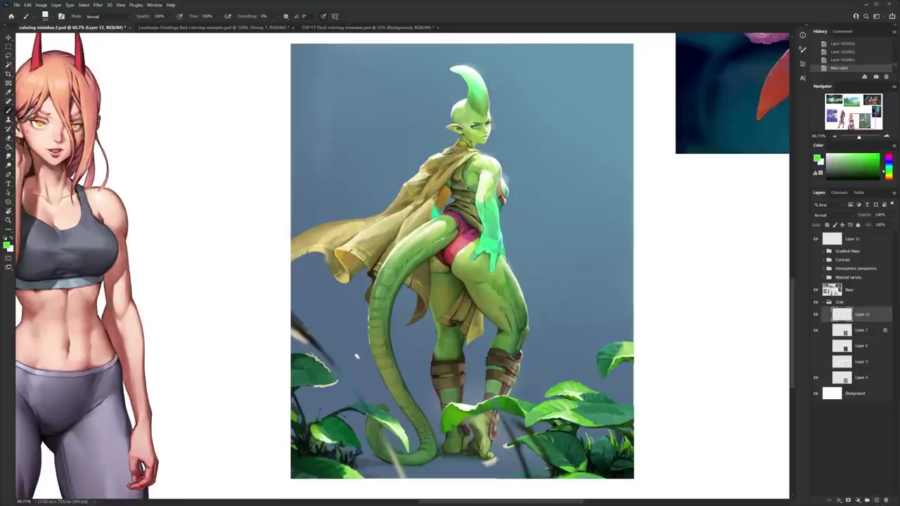
{"action": "mouse_move", "coordinate": [541, 213]}
{"action": "left_mouse_down"}
{"action": "mouse_move", "coordinate": [560, 230]}
{"action": "mouse_move", "coordinate": [622, 186]}
{"action": "mouse_move", "coordinate": [562, 229]}
{"action": "left_mouse_up"}
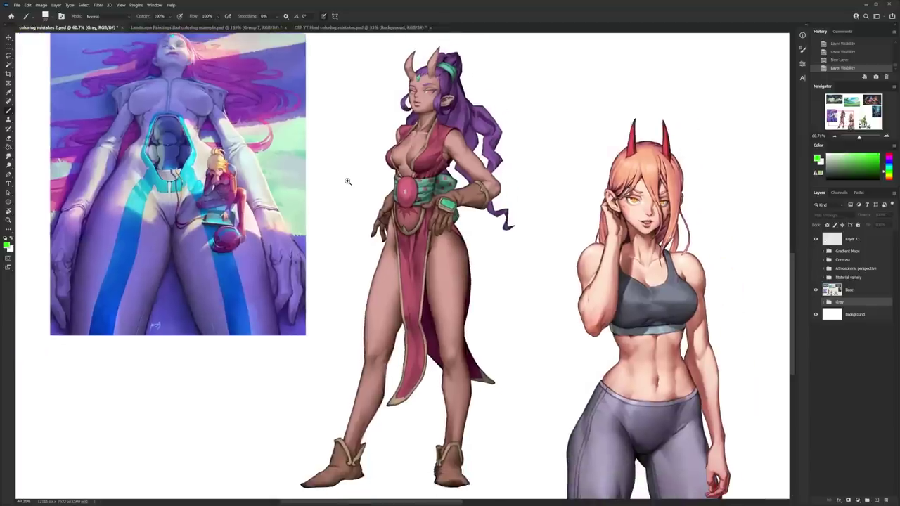
Show and expand the Material variety group, and select its Shiny layer.
{"action": "left_click_drag", "start_coordinate": [357, 180], "coordinate": [374, 186]}
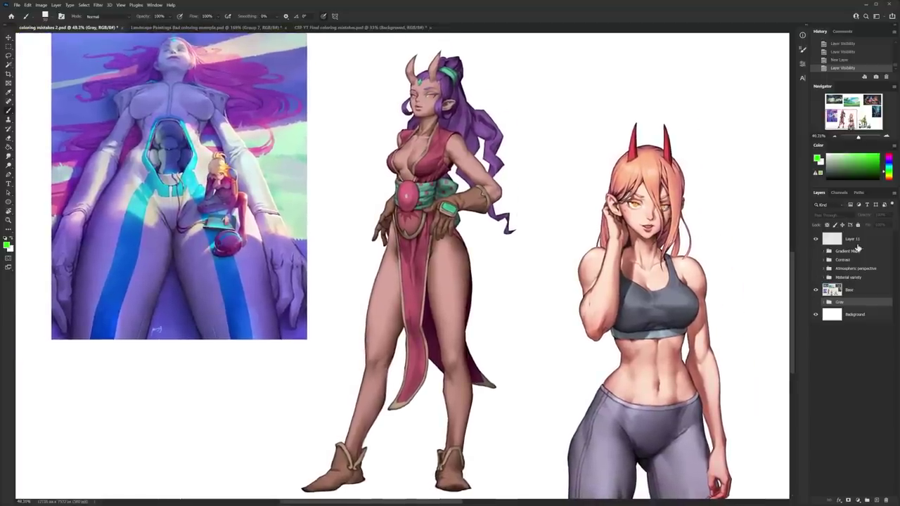
{"action": "left_click", "coordinate": [816, 277]}
{"action": "left_click", "coordinate": [825, 278]}
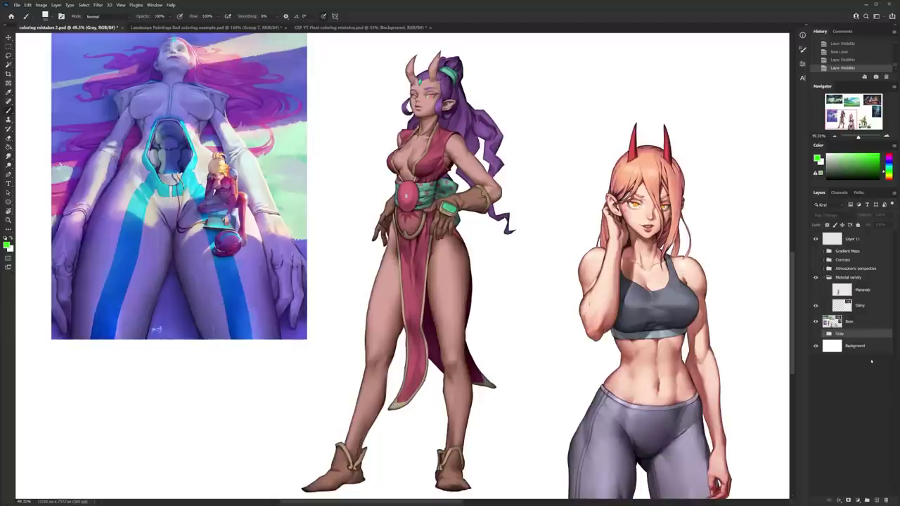
{"action": "left_click", "coordinate": [844, 306]}
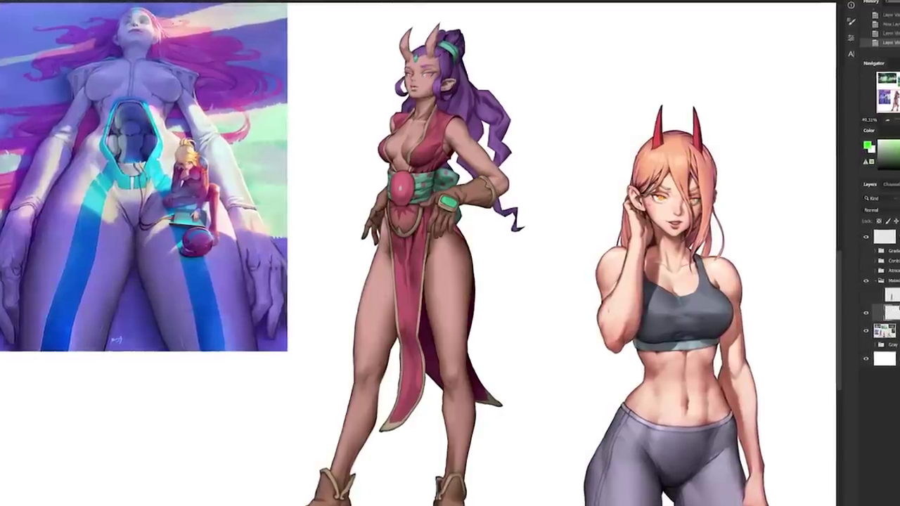
Brush a mark on the face of the horned purple-haired character, undoing the first stroke.
{"action": "left_click_drag", "start_coordinate": [410, 91], "coordinate": [423, 91]}
{"action": "key", "text": "ctrl+z"}
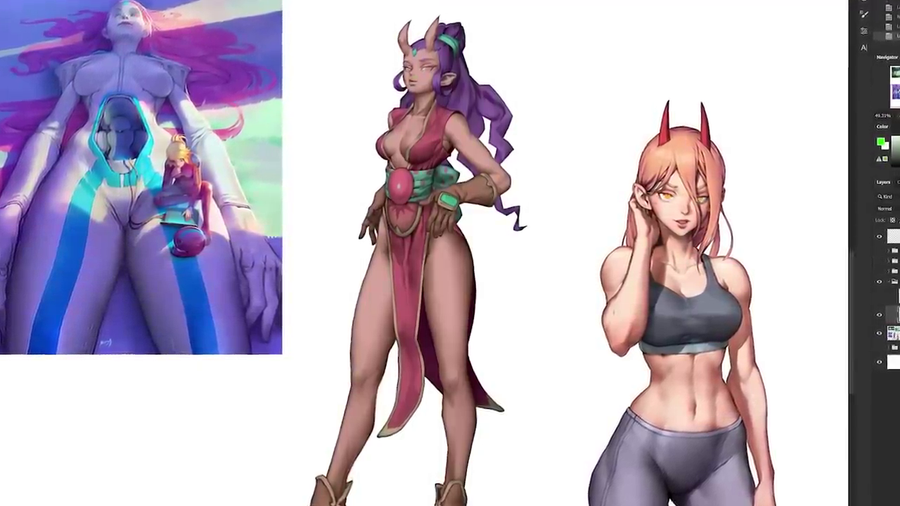
{"action": "left_click_drag", "start_coordinate": [407, 79], "coordinate": [416, 77]}
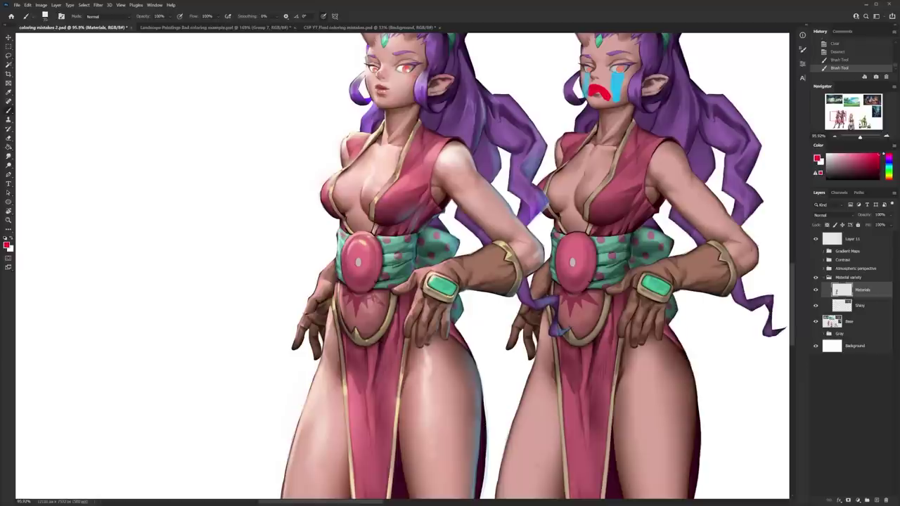
Circle in red the gold dress trim beside the thigh on both purple-haired figures, and undo both circles.
{"action": "left_click_drag", "start_coordinate": [405, 364], "coordinate": [426, 413]}
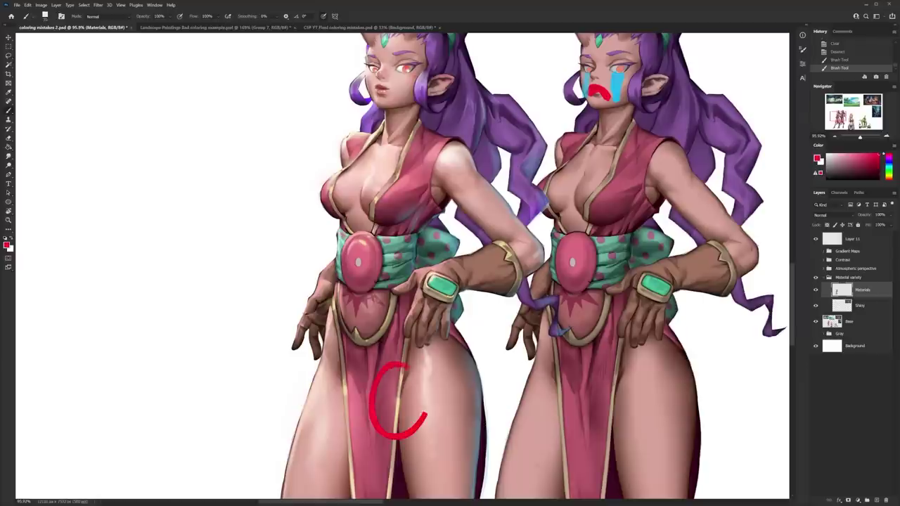
{"action": "left_click_drag", "start_coordinate": [627, 402], "coordinate": [622, 389]}
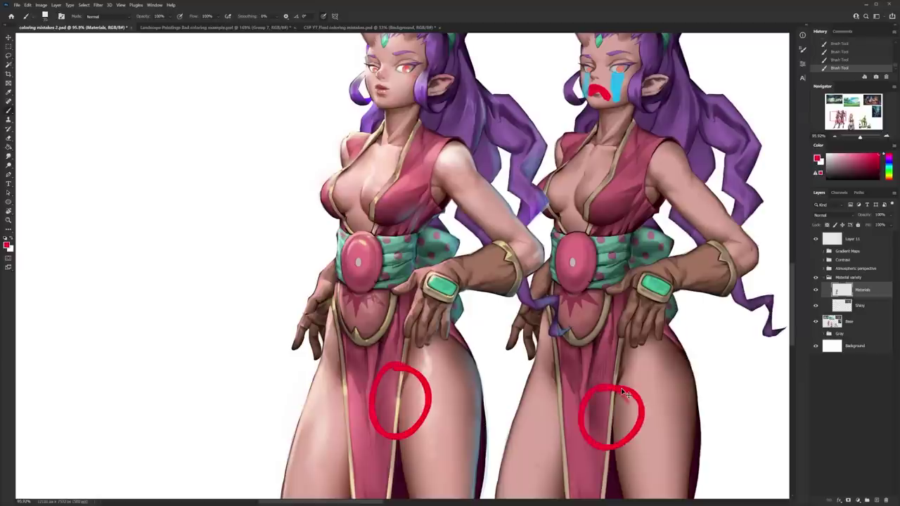
{"action": "key", "text": "ctrl+z"}
{"action": "key", "text": "ctrl+z"}
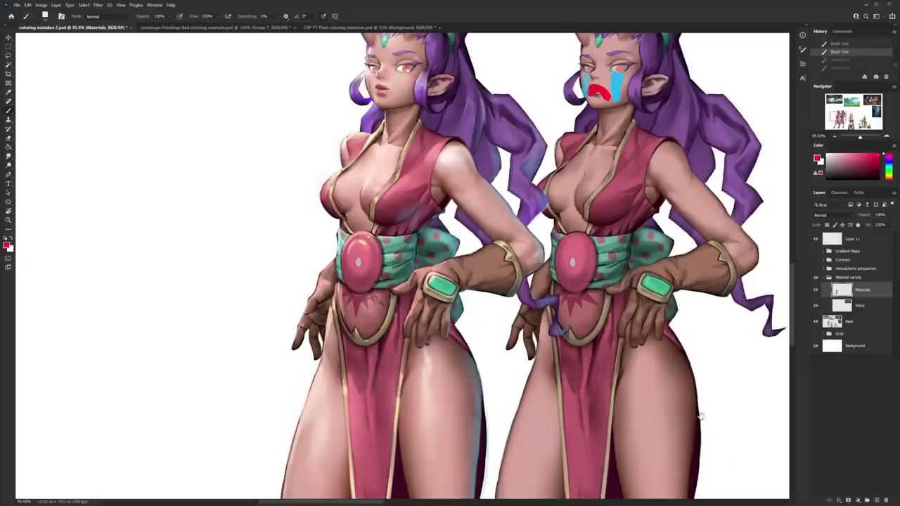
Circle in red the chest area on both purple-haired figures, and undo both circles.
{"action": "left_click_drag", "start_coordinate": [701, 416], "coordinate": [688, 440]}
{"action": "mouse_move", "coordinate": [347, 163]}
{"action": "left_mouse_down"}
{"action": "mouse_move", "coordinate": [383, 234]}
{"action": "mouse_move", "coordinate": [355, 165]}
{"action": "left_mouse_up"}
{"action": "mouse_move", "coordinate": [590, 173]}
{"action": "left_mouse_down"}
{"action": "mouse_move", "coordinate": [511, 220]}
{"action": "mouse_move", "coordinate": [589, 249]}
{"action": "mouse_move", "coordinate": [558, 175]}
{"action": "mouse_move", "coordinate": [496, 246]}
{"action": "left_mouse_up"}
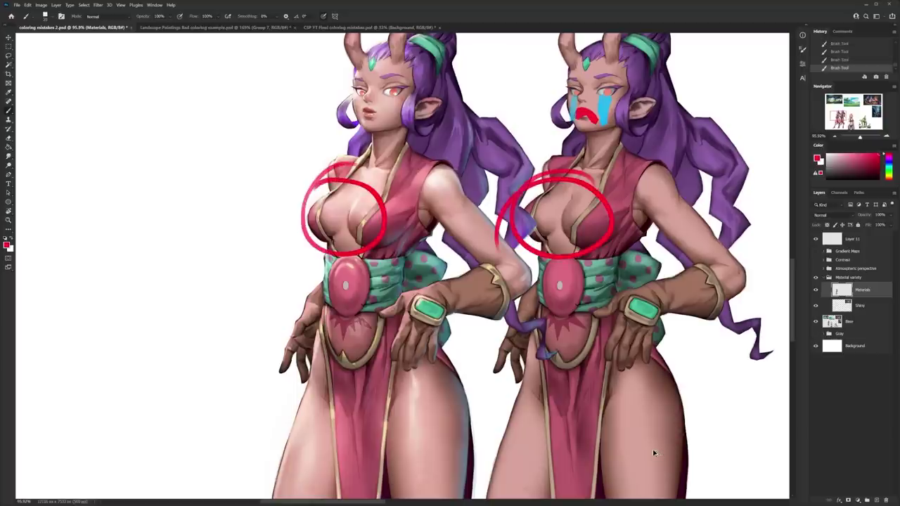
{"action": "key", "text": "ctrl+z"}
{"action": "key", "text": "ctrl+z"}
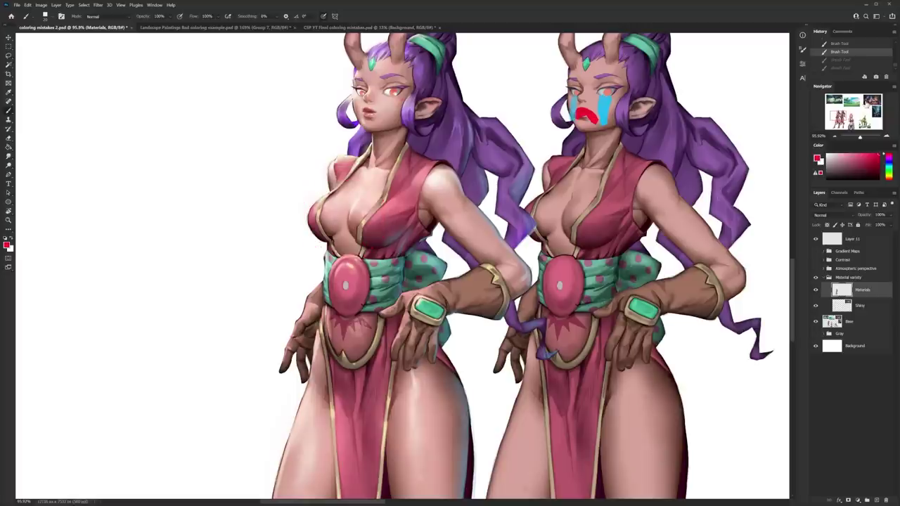
Examine the bearded wizard painting while toggling the visibility of the Materials and Shiny layers.
{"action": "left_click", "coordinate": [869, 100]}
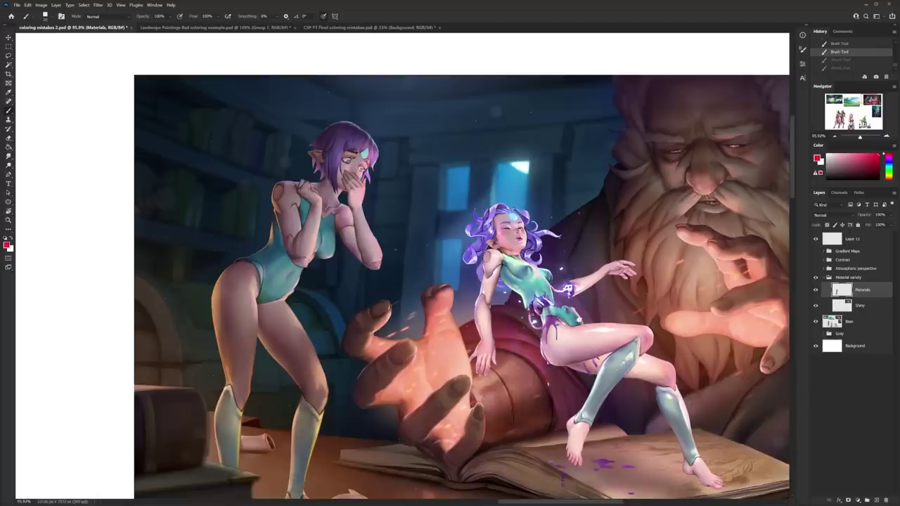
{"action": "left_click_drag", "start_coordinate": [587, 324], "coordinate": [490, 268]}
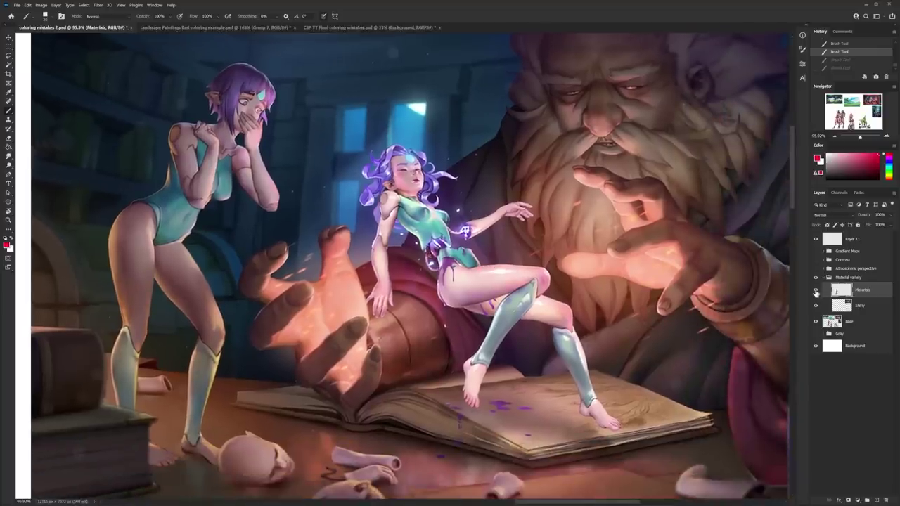
{"action": "left_click", "coordinate": [816, 290]}
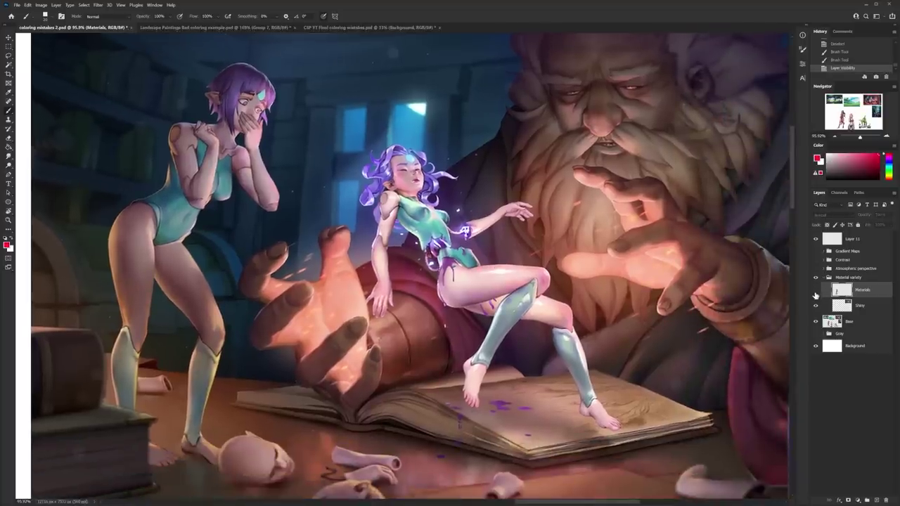
{"action": "left_click", "coordinate": [815, 306]}
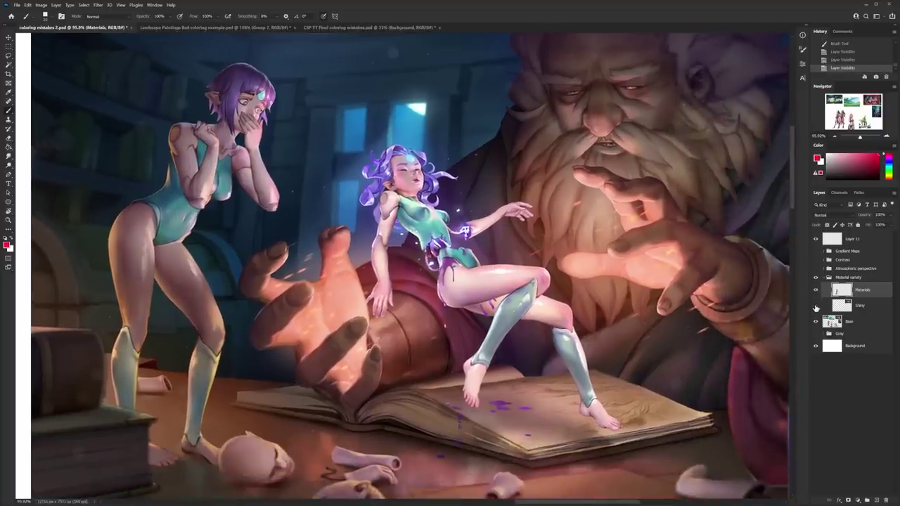
{"action": "left_click", "coordinate": [815, 307]}
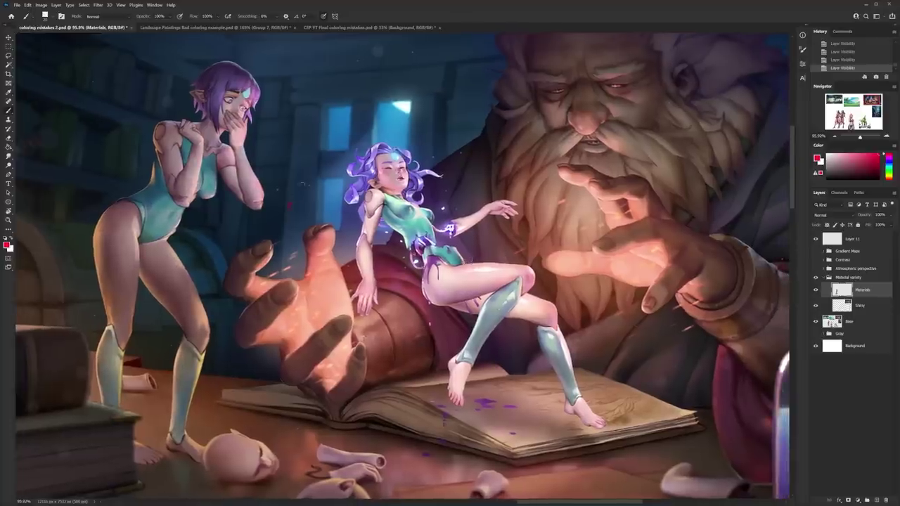
{"action": "mouse_move", "coordinate": [288, 206]}
{"action": "left_mouse_down"}
{"action": "mouse_move", "coordinate": [109, 172]}
{"action": "mouse_move", "coordinate": [270, 280]}
{"action": "left_mouse_up"}
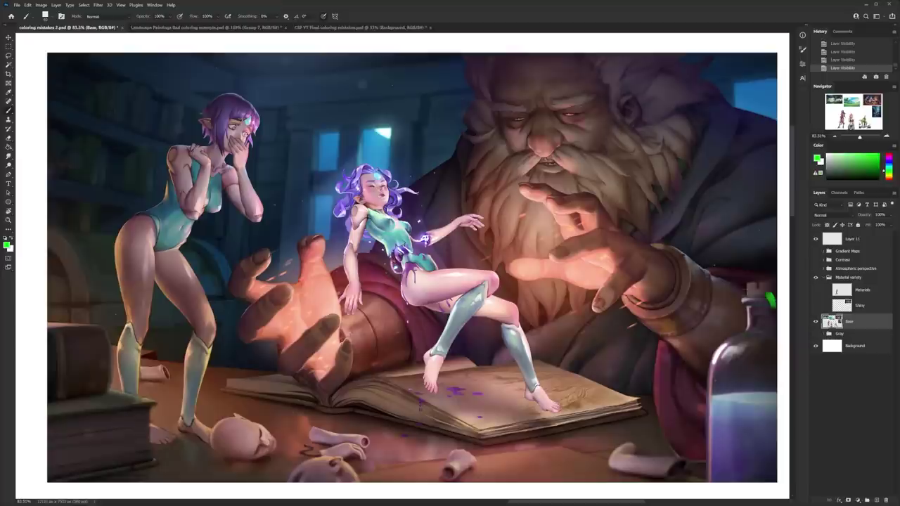
Circle in green the glass bottle and the tabletop in front of the book on the Base layer, and undo the marks.
{"action": "mouse_move", "coordinate": [762, 288]}
{"action": "left_mouse_down"}
{"action": "mouse_move", "coordinate": [691, 399]}
{"action": "mouse_move", "coordinate": [788, 379]}
{"action": "mouse_move", "coordinate": [706, 302]}
{"action": "left_mouse_up"}
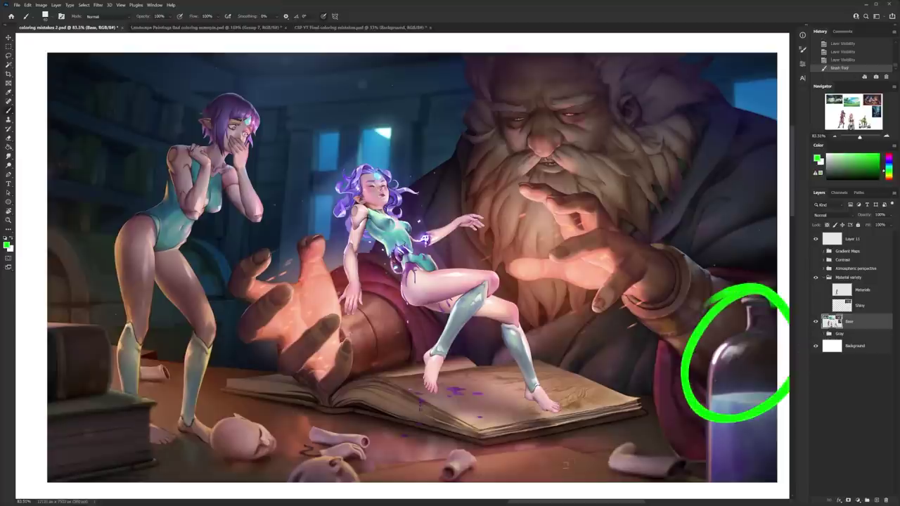
{"action": "mouse_move", "coordinate": [406, 413]}
{"action": "left_mouse_down"}
{"action": "mouse_move", "coordinate": [292, 459]}
{"action": "mouse_move", "coordinate": [408, 490]}
{"action": "mouse_move", "coordinate": [546, 455]}
{"action": "left_mouse_up"}
{"action": "key", "text": "ctrl+z"}
{"action": "mouse_move", "coordinate": [355, 401]}
{"action": "left_mouse_down"}
{"action": "mouse_move", "coordinate": [255, 408]}
{"action": "mouse_move", "coordinate": [313, 484]}
{"action": "mouse_move", "coordinate": [511, 485]}
{"action": "mouse_move", "coordinate": [518, 407]}
{"action": "mouse_move", "coordinate": [352, 400]}
{"action": "mouse_move", "coordinate": [315, 406]}
{"action": "left_mouse_up"}
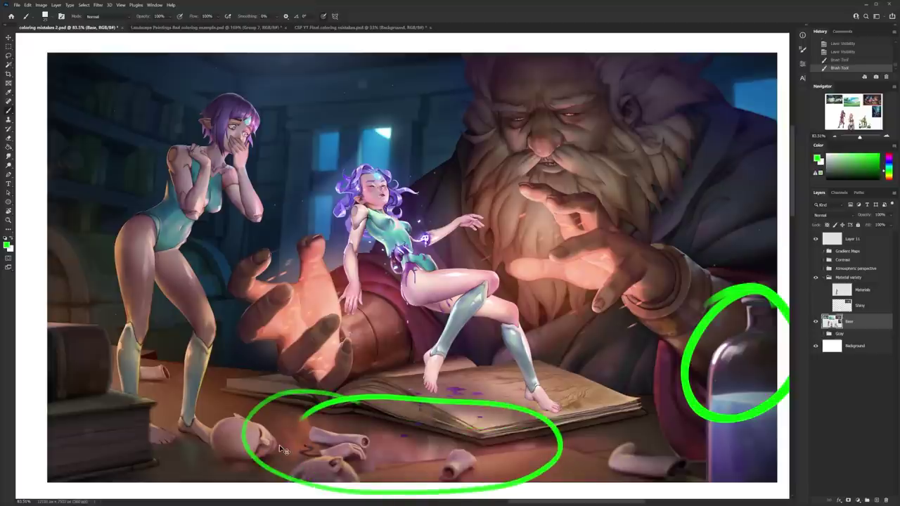
{"action": "key", "text": "ctrl+z"}
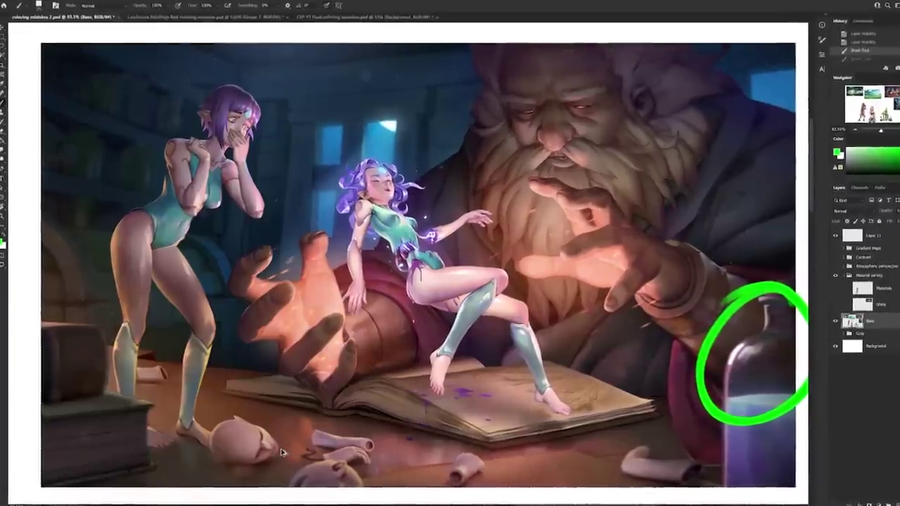
{"action": "key", "text": "ctrl+z"}
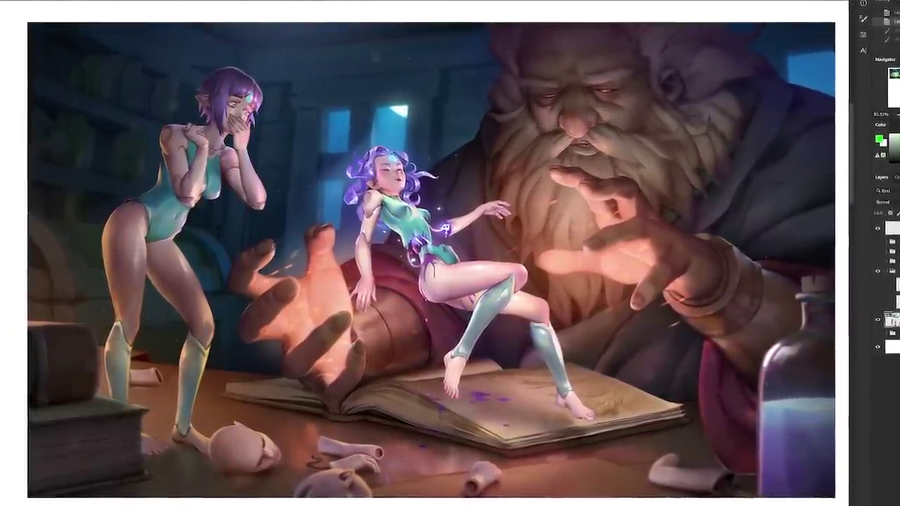